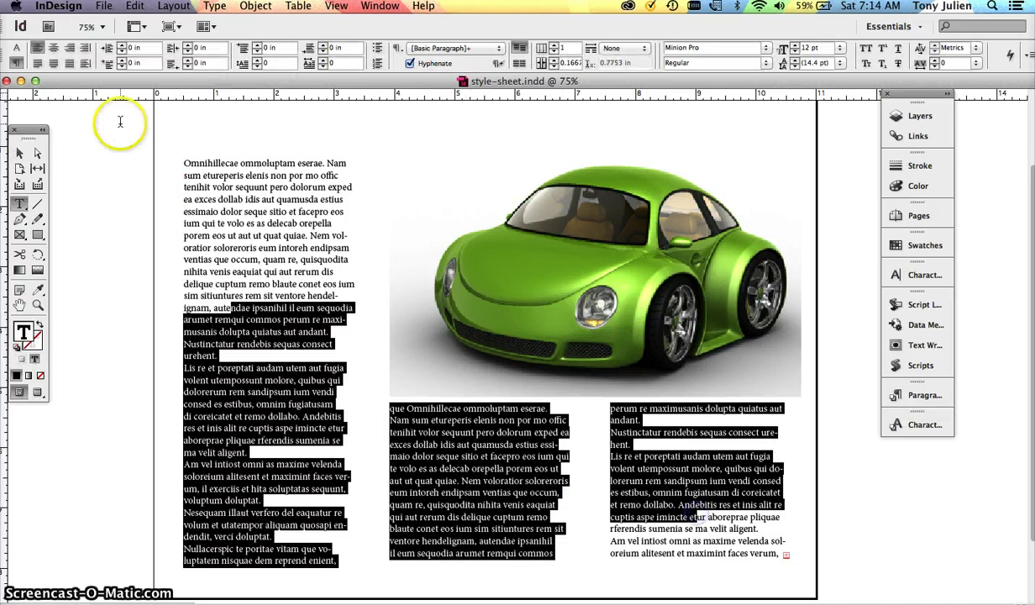
left_click(19, 154)
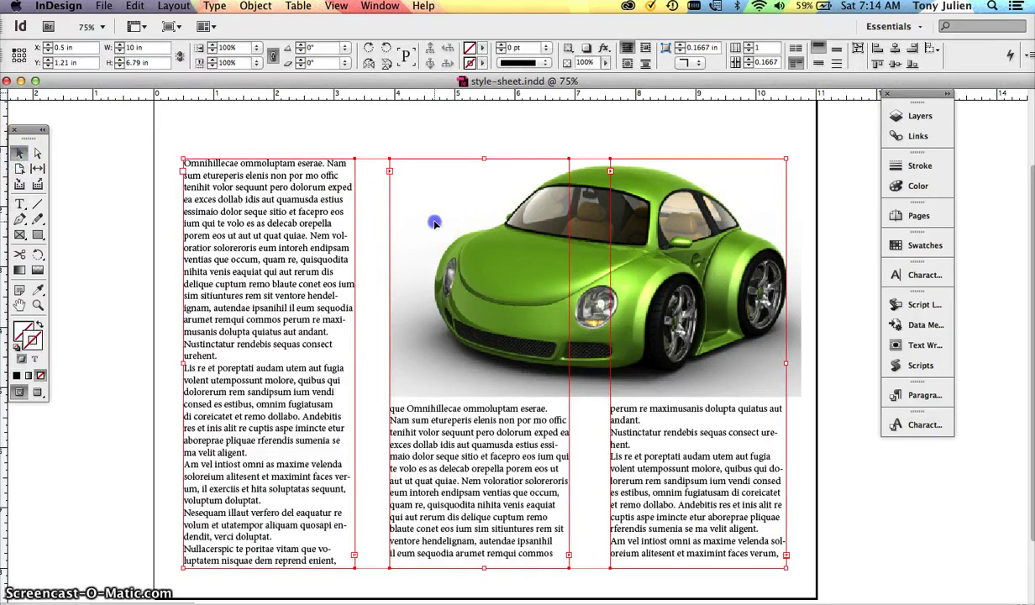
left_click(595, 366)
left_click(592, 369)
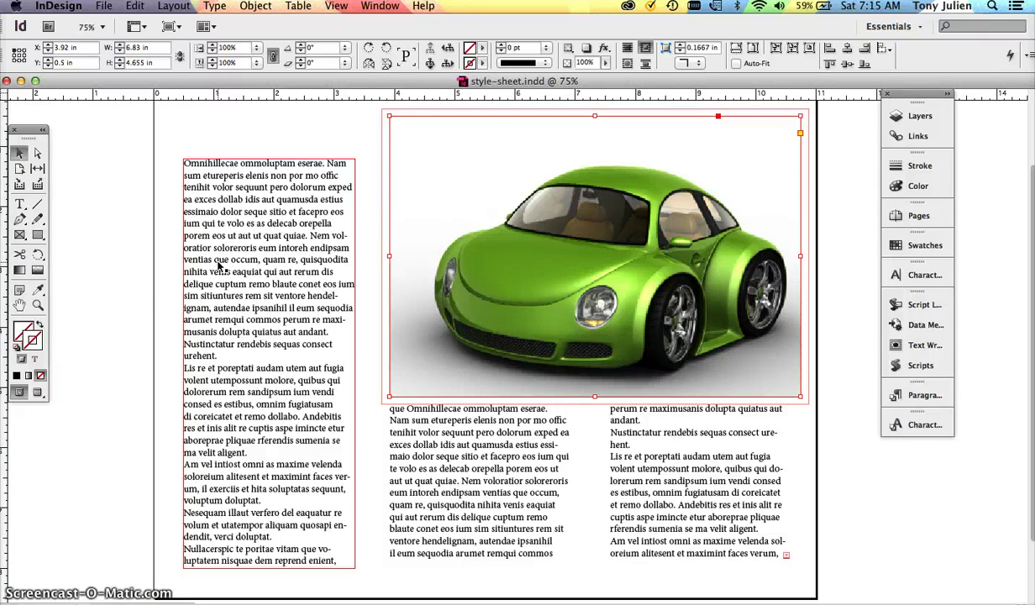
left_click(108, 233)
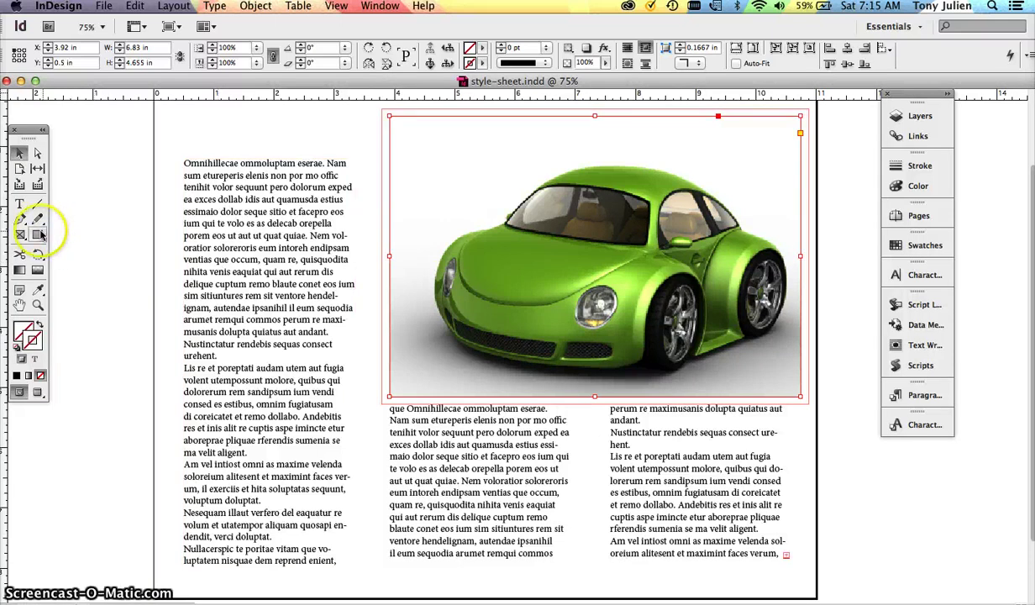
Create a text frame about 2.76 in wide and 0.66 in high above the first column, containing "Green Buggy".
left_click(20, 203)
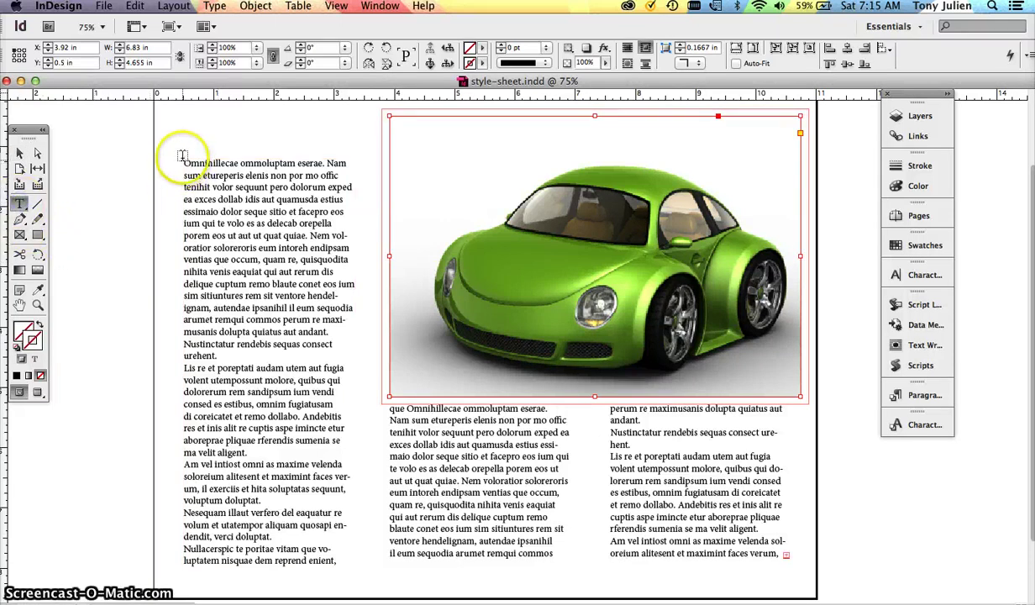
left_click_drag(183, 132, 345, 168)
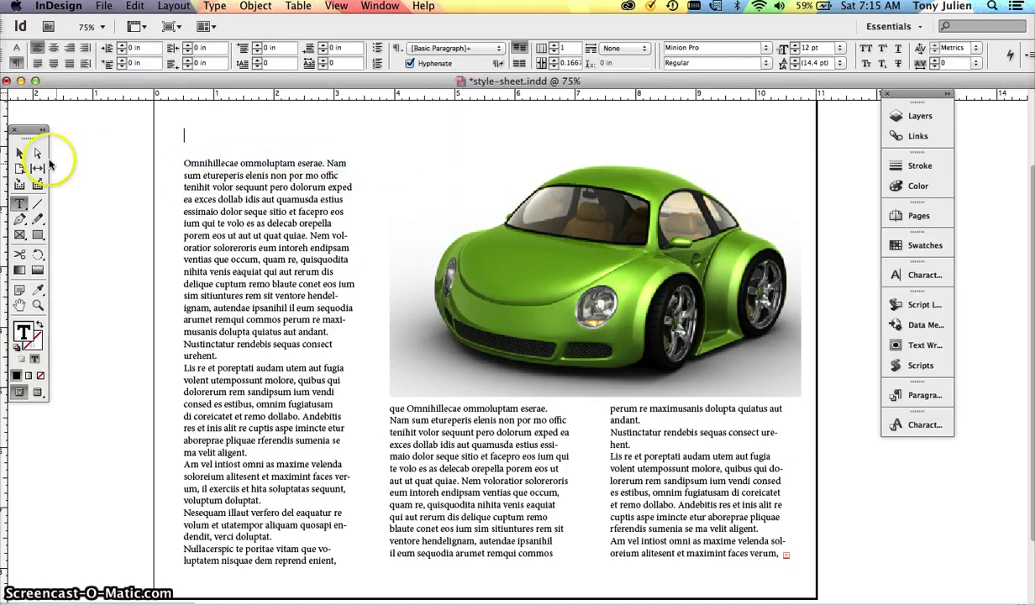
type("This i")
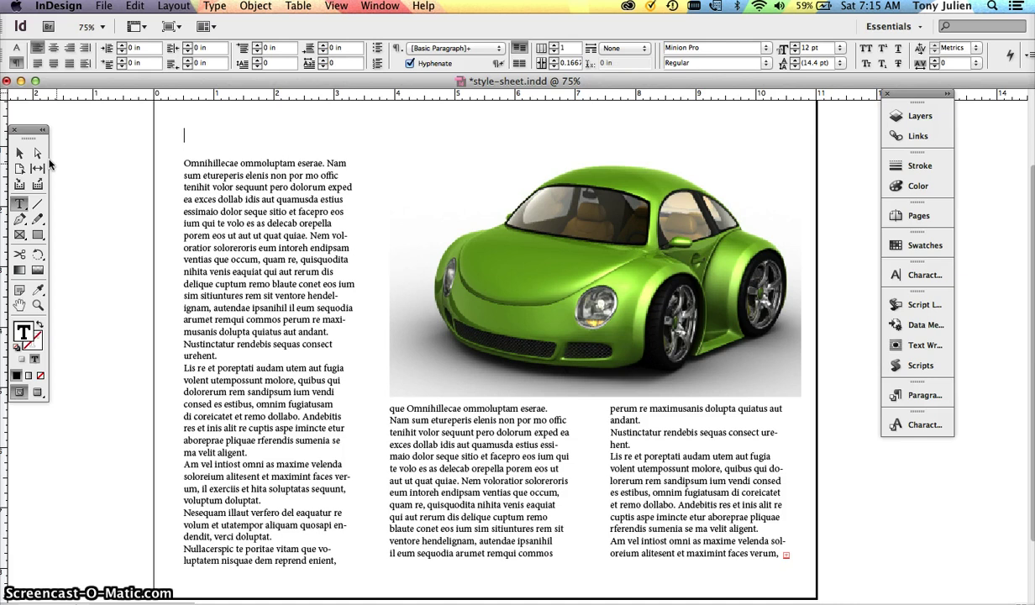
type("Green Buggy")
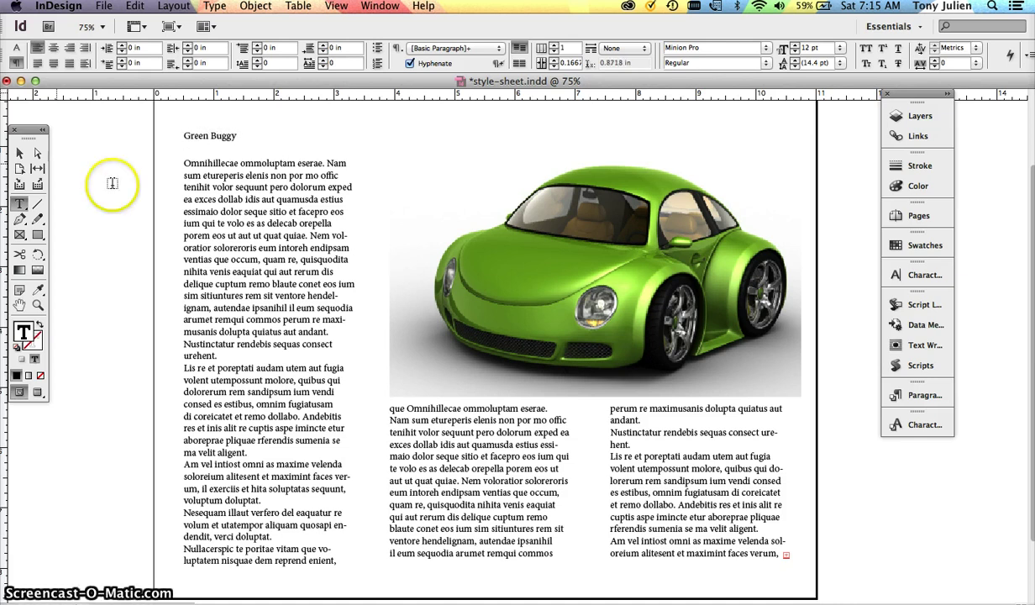
Set the font of the "Green Buggy" heading to Helvetica.
triple_click(215, 137)
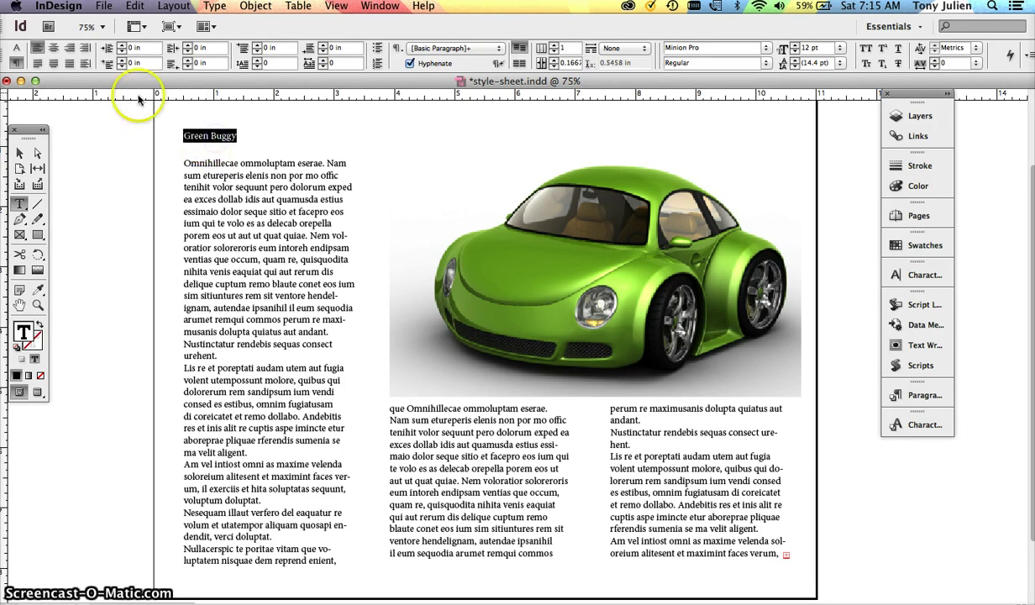
left_click(15, 48)
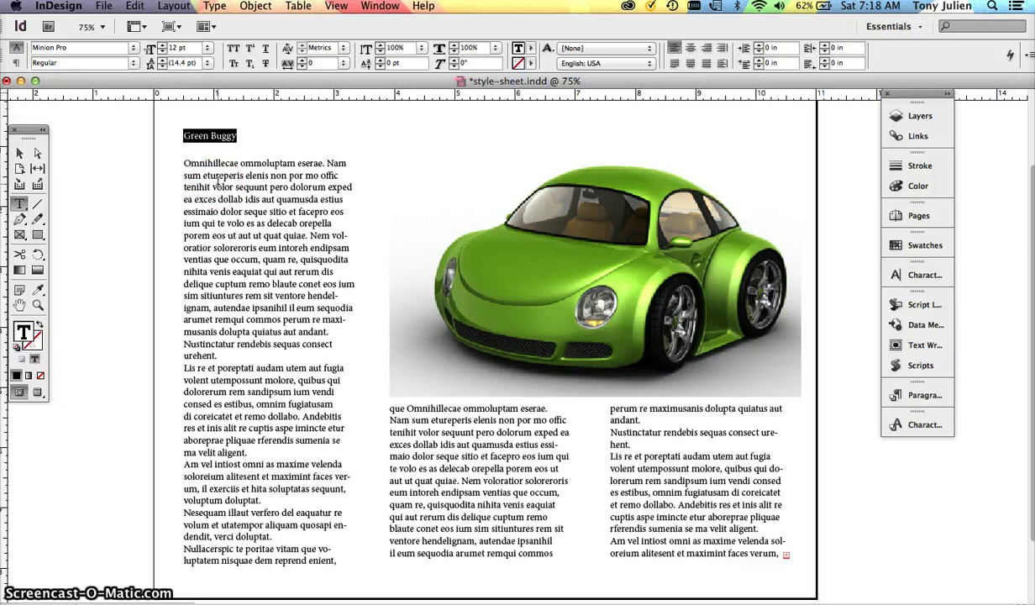
left_click(52, 48)
triple_click(52, 48)
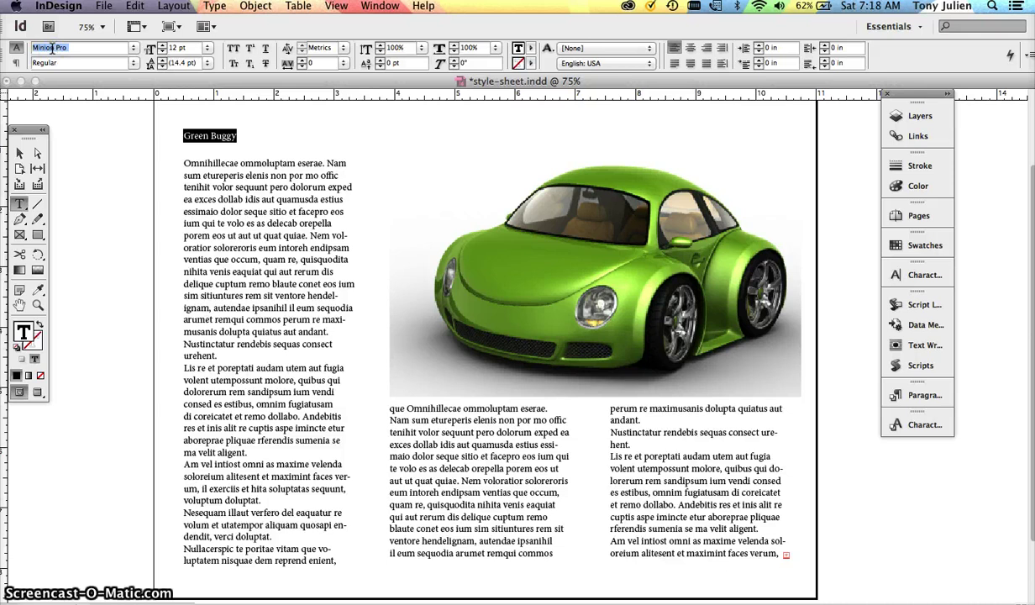
key("Return")
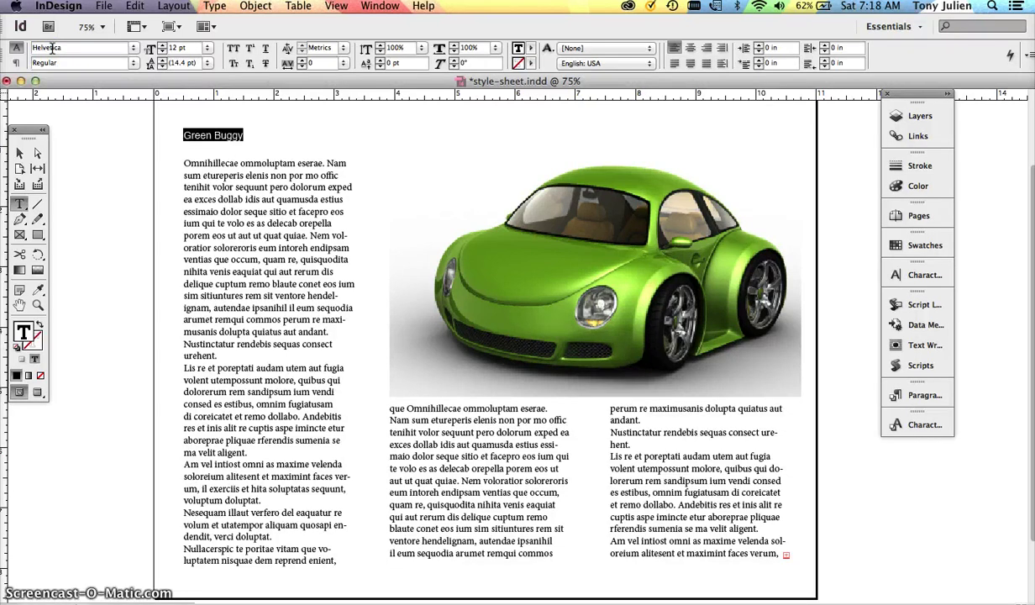
Set the "Green Buggy" heading's size to 24 pt and its font style to Bold.
left_click(160, 45)
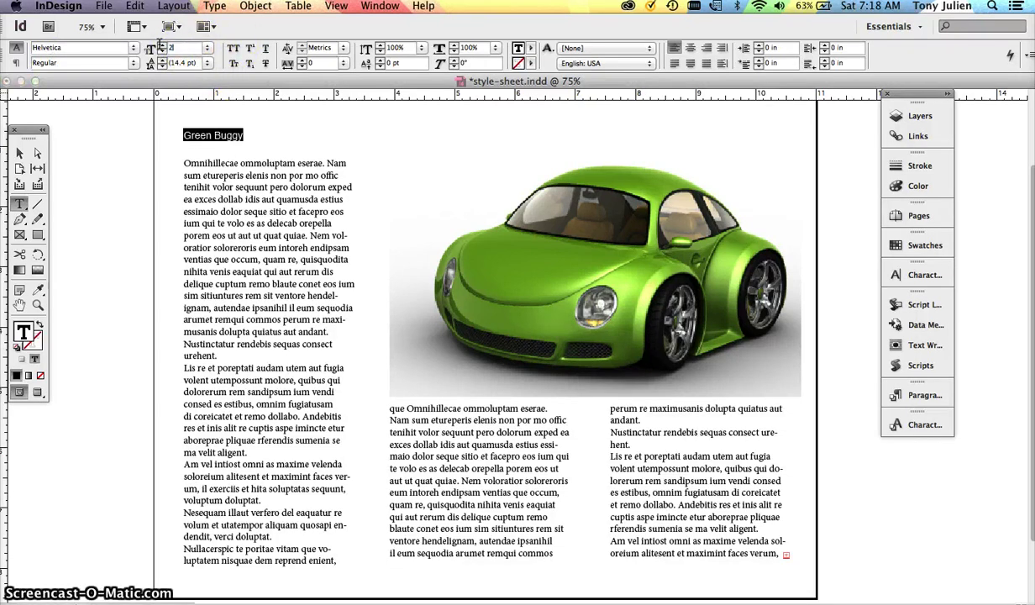
key("Return")
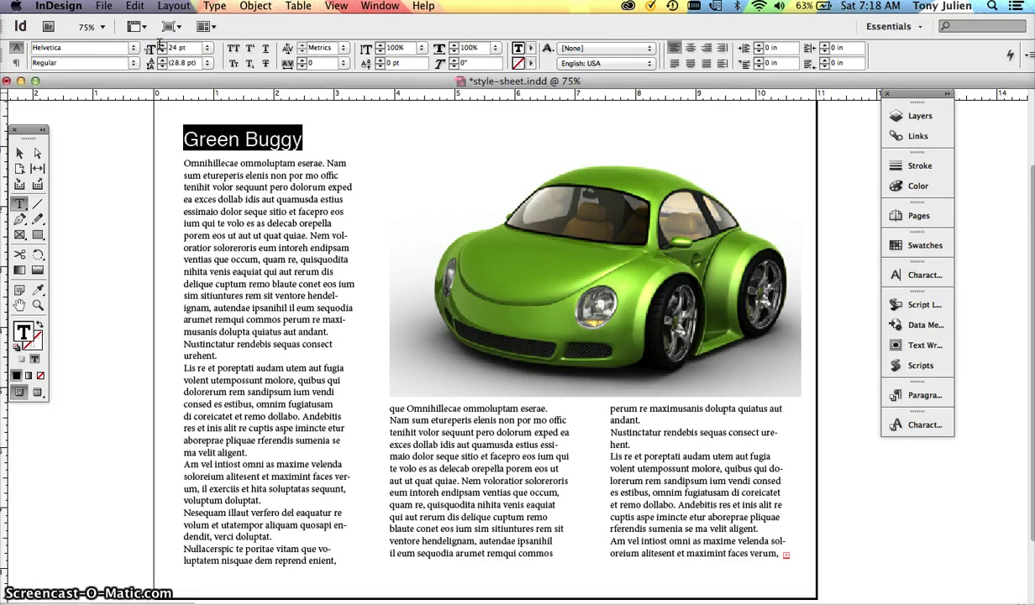
left_click(149, 80)
left_click(126, 63)
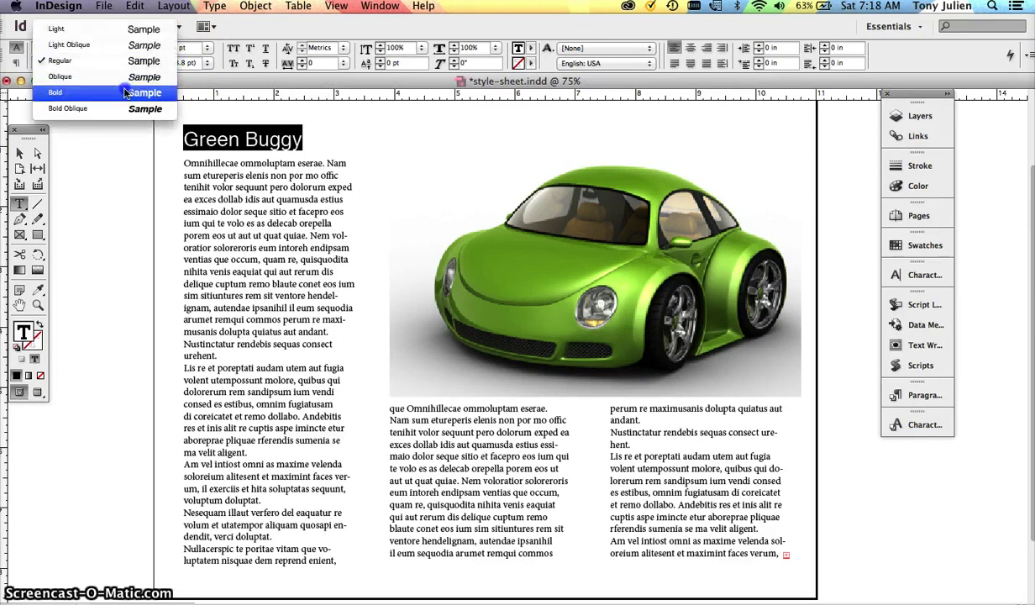
left_click(123, 92)
Shorten the "Green Buggy" text frame from its lower edge to a height of about 0.46 in.
left_click(19, 153)
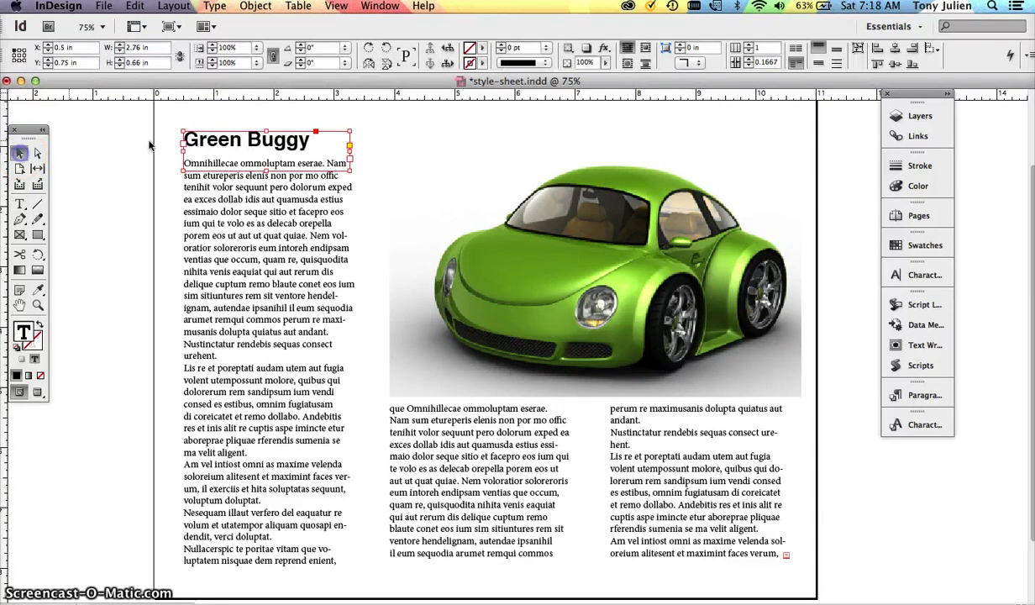
left_click(195, 161)
left_click_drag(265, 170, 266, 159)
left_click(284, 144)
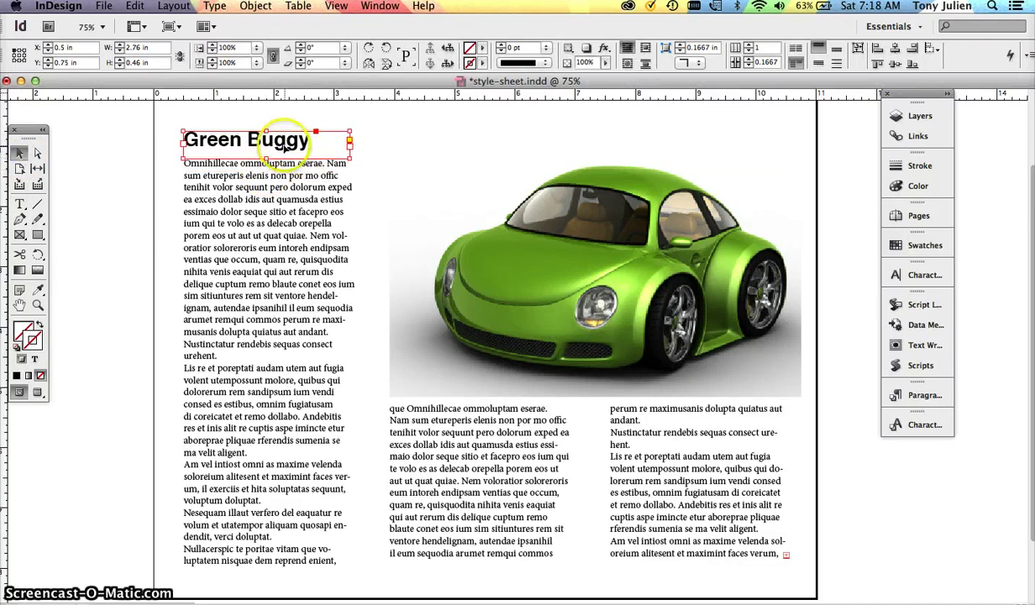
left_click(292, 145)
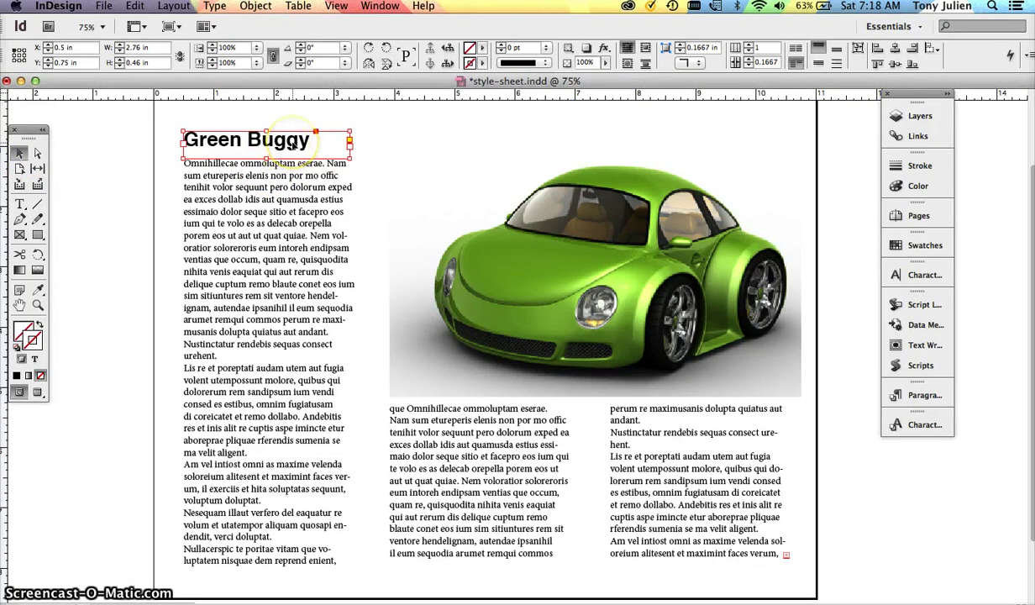
Set the font size of the "Green Buggy" heading to 18 pt.
left_click(273, 143)
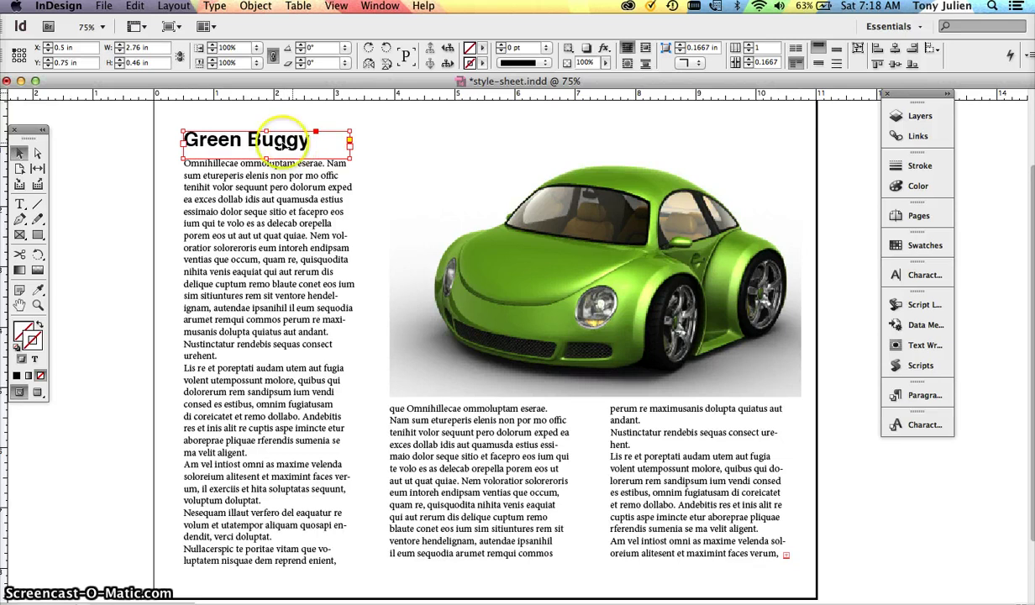
triple_click(256, 139)
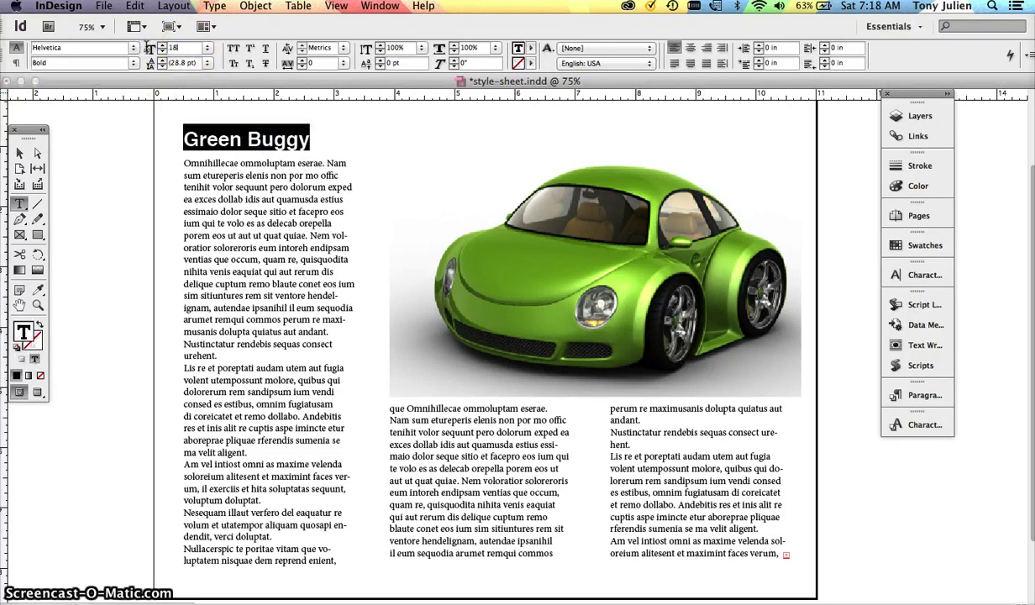
type("18")
key("Return")
Move the heading frame down closer to the first column's body text, to about X 0.54 in, Y 0.915 in.
left_click(18, 153)
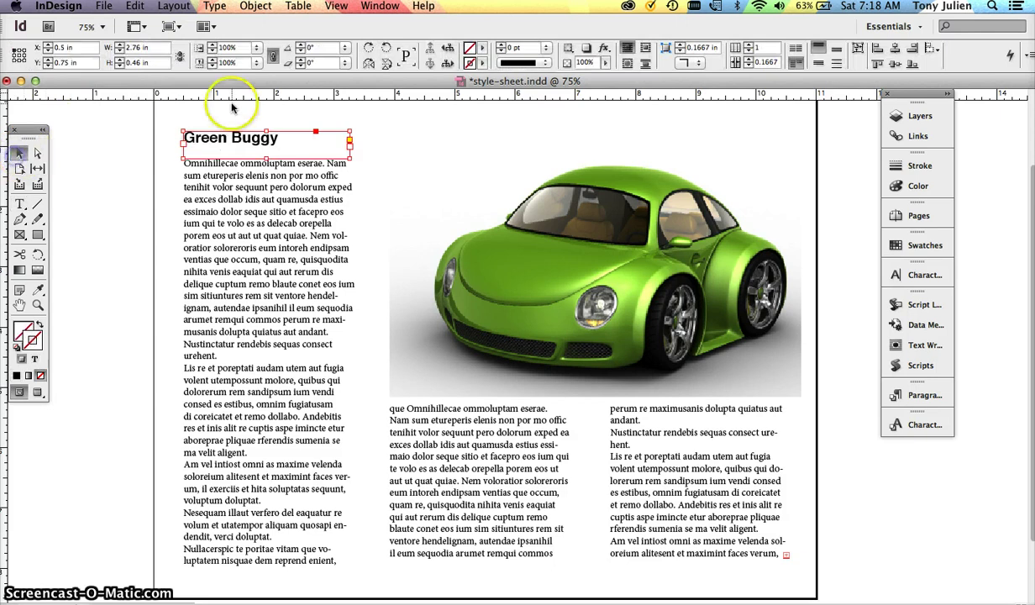
left_click_drag(230, 141, 232, 150)
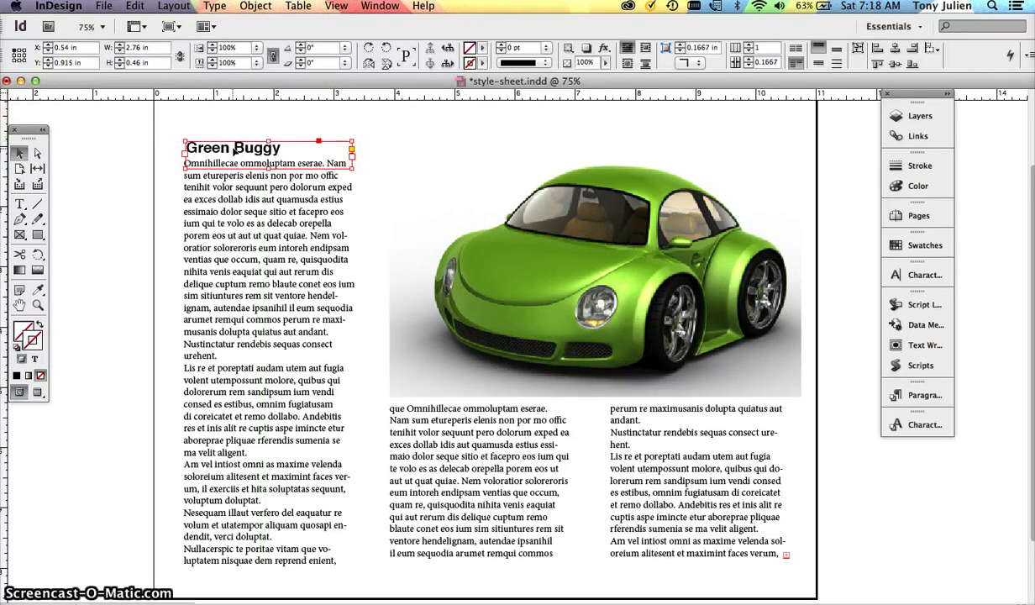
left_click(234, 153)
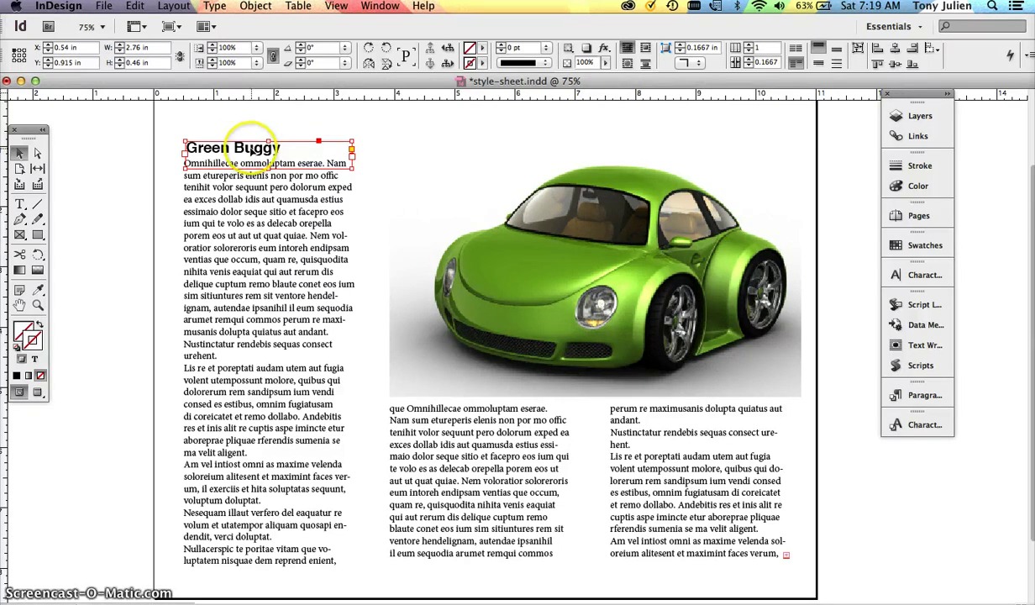
With the "Green Buggy" heading text selected, show Paragraph Styles and place it beside the heading over the car image.
triple_click(211, 149)
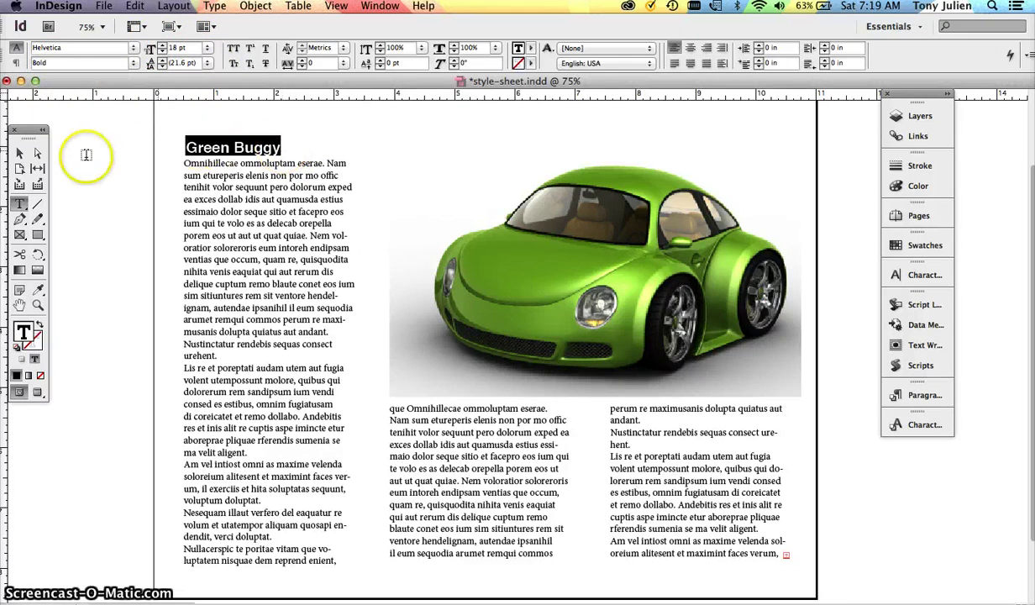
left_click(380, 6)
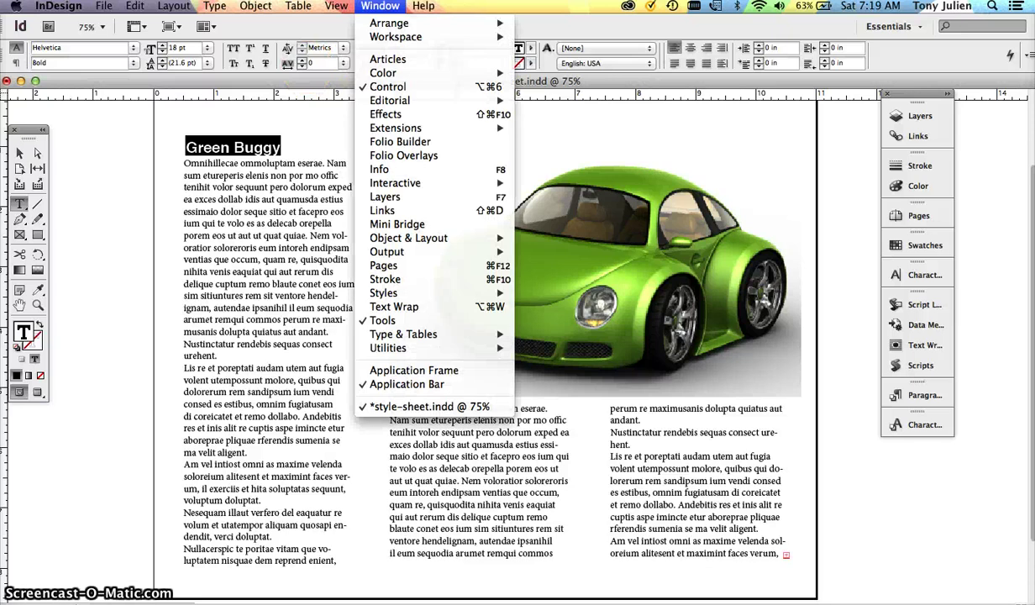
mouse_move(419, 301)
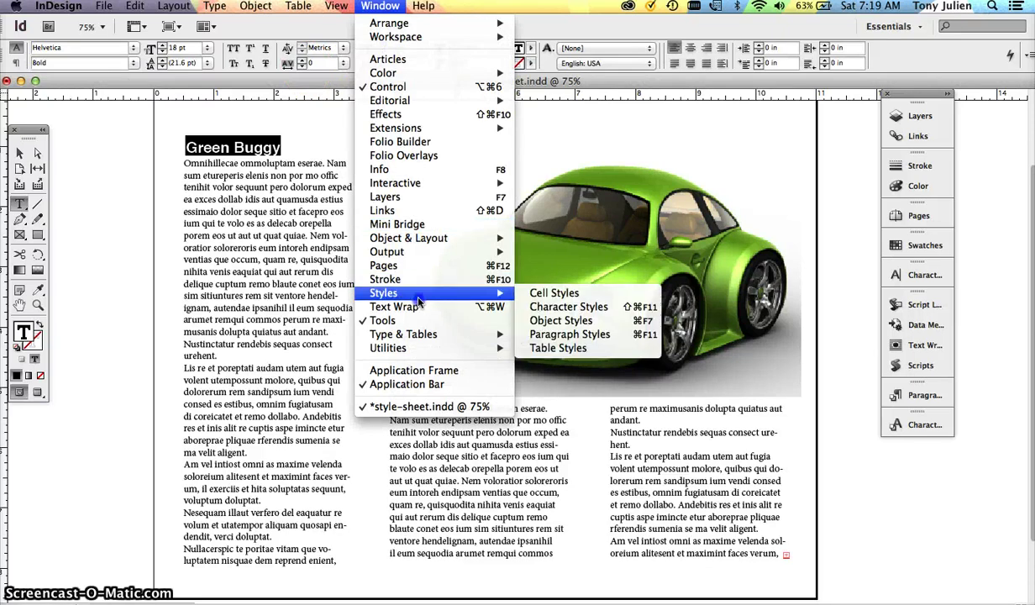
left_click(554, 337)
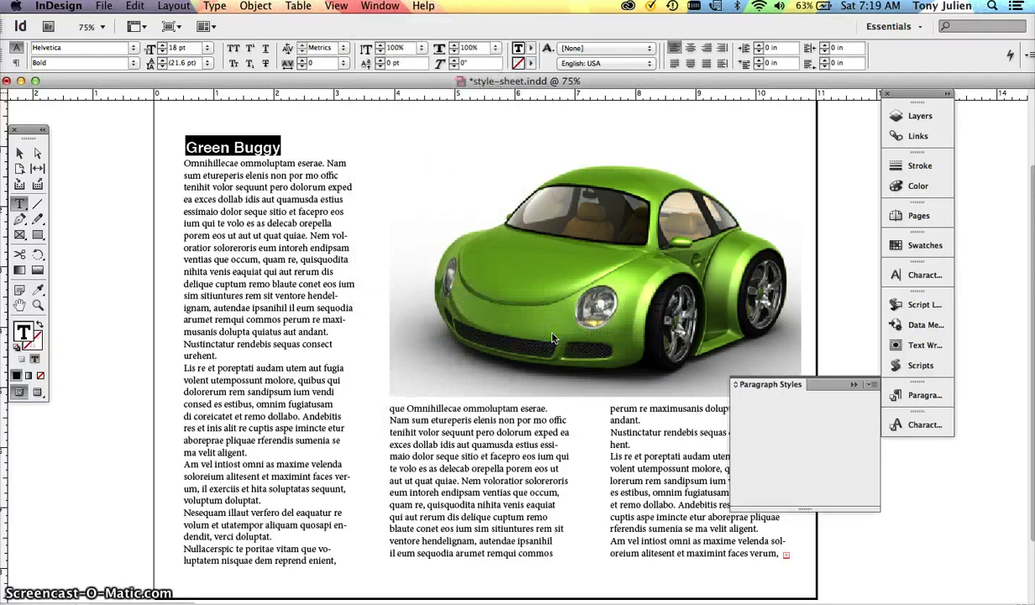
left_click_drag(789, 384, 433, 143)
left_click(430, 191)
mouse_move(455, 172)
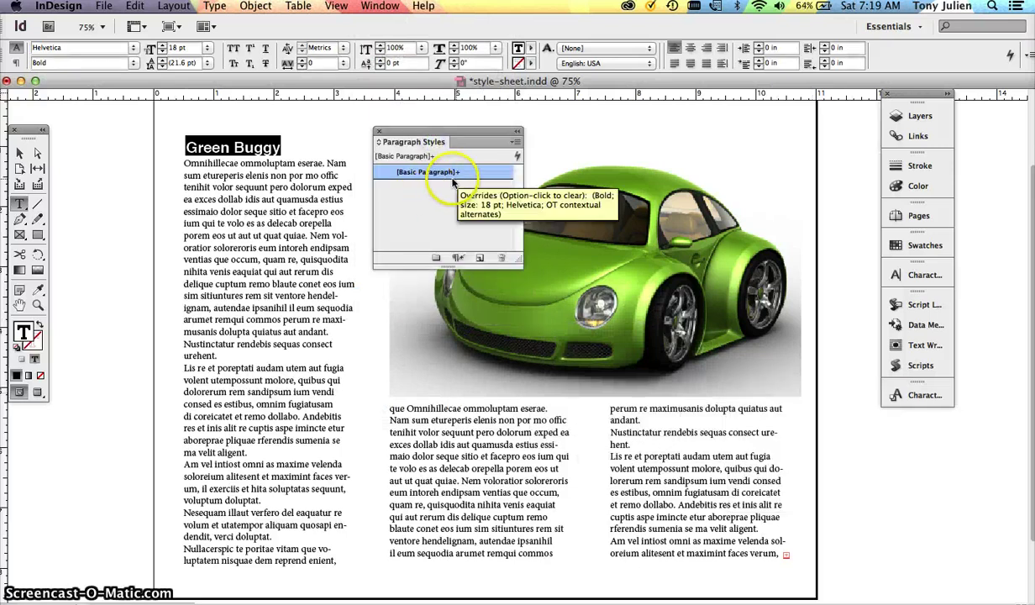
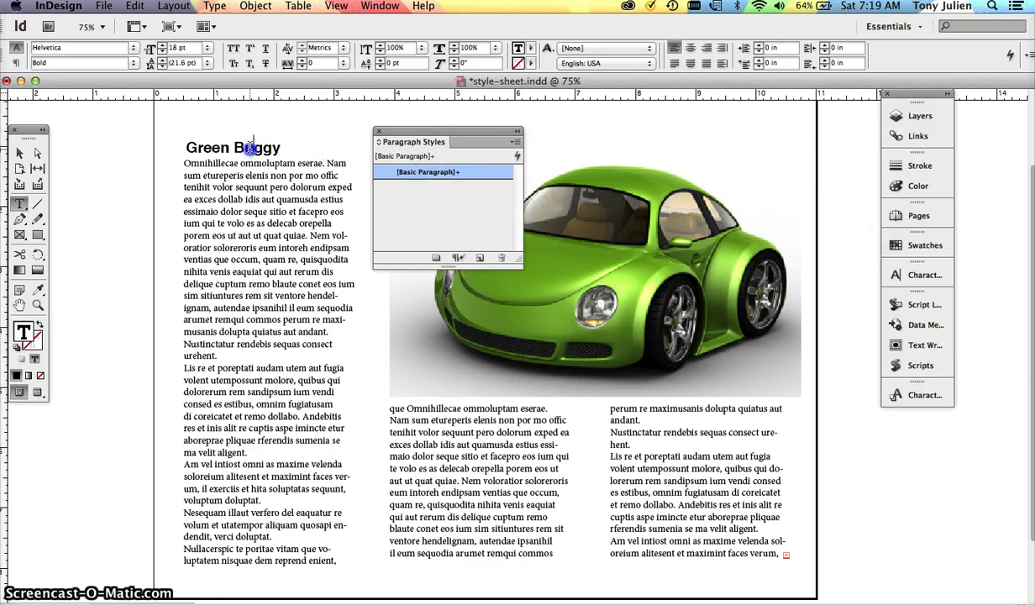
Start a new paragraph style from the selected "Green Buggy" heading's formatting and name it "subhead".
left_click_drag(278, 148, 181, 149)
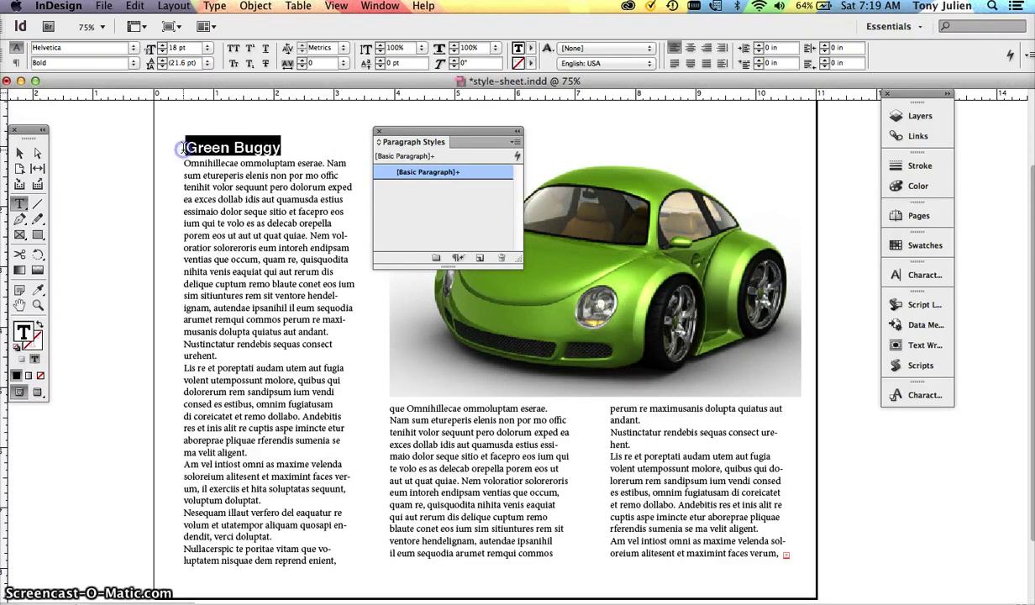
left_click(516, 144)
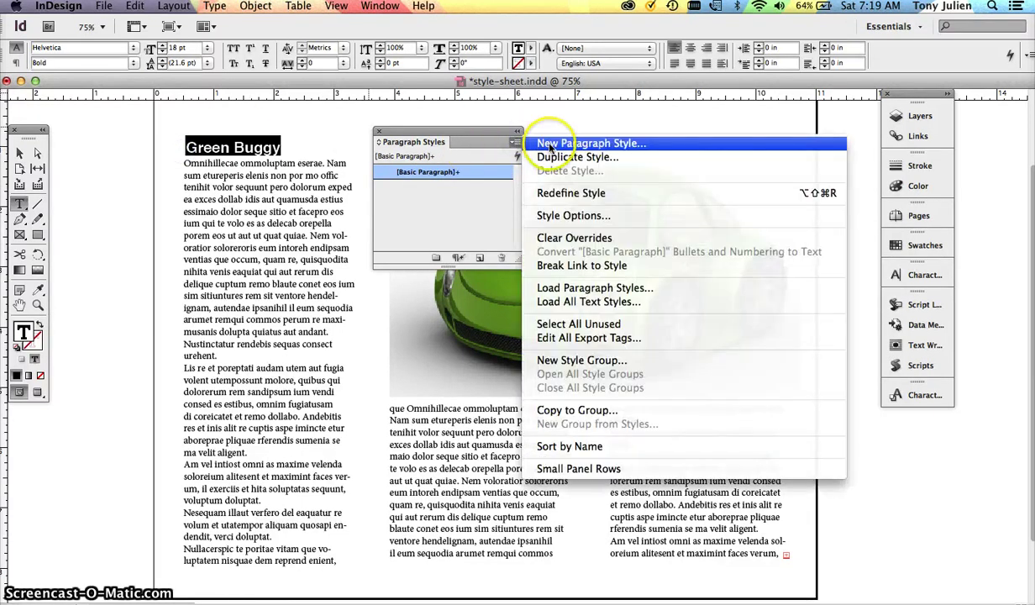
left_click(550, 147)
left_click_drag(441, 123, 481, 107)
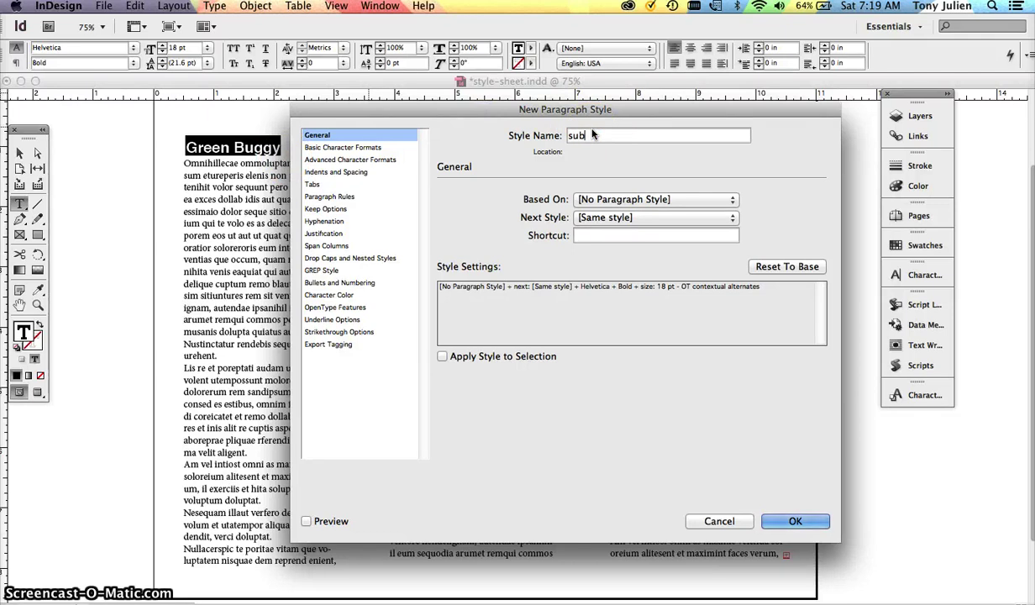
type("head")
left_click(649, 128)
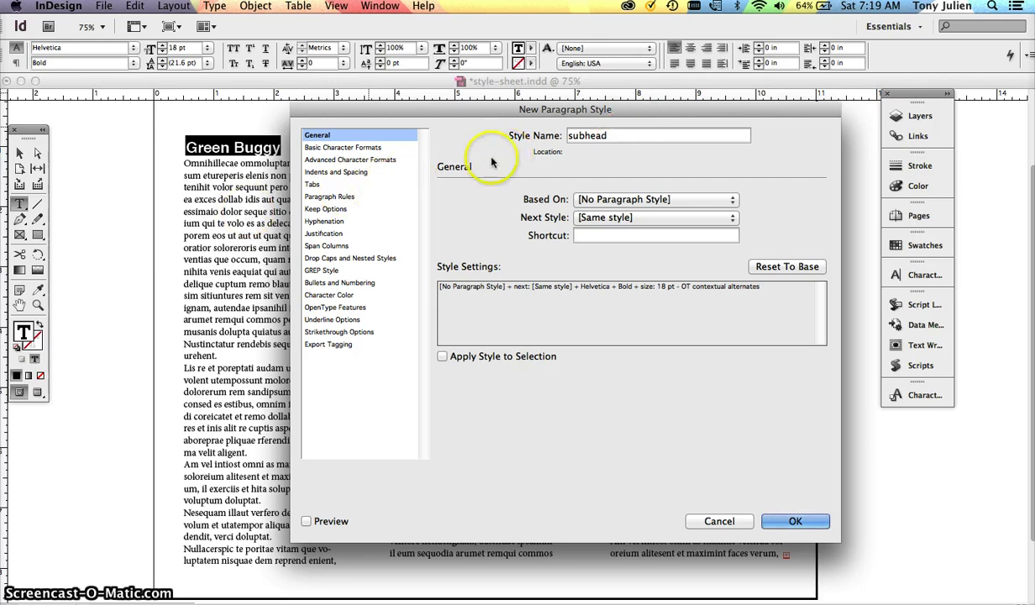
Review the subhead style's character formats, indents and spacing, tabs and paragraph rules, trying the rule above the paragraph on and off.
left_click(347, 149)
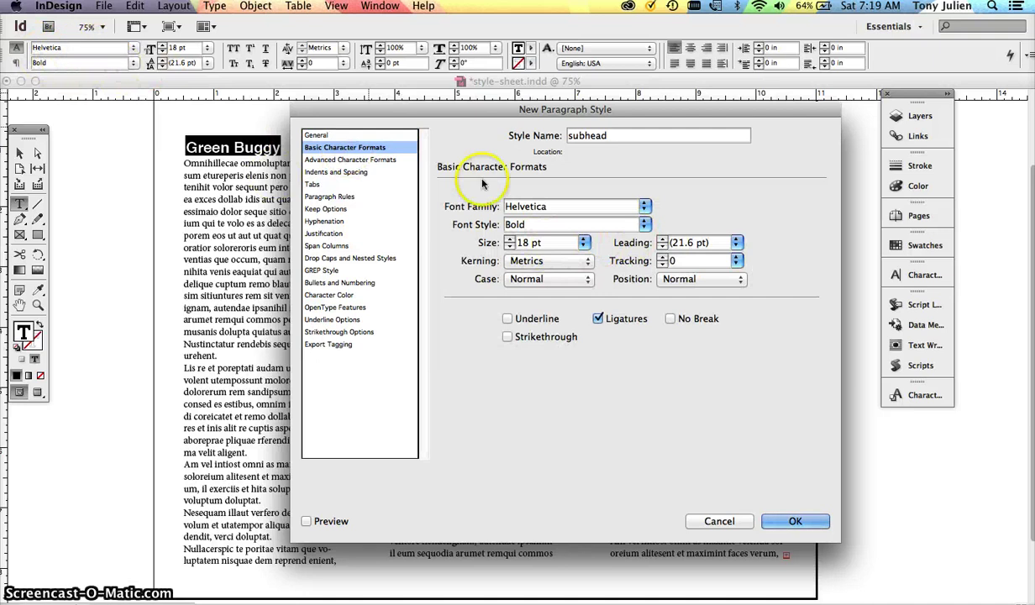
left_click(354, 161)
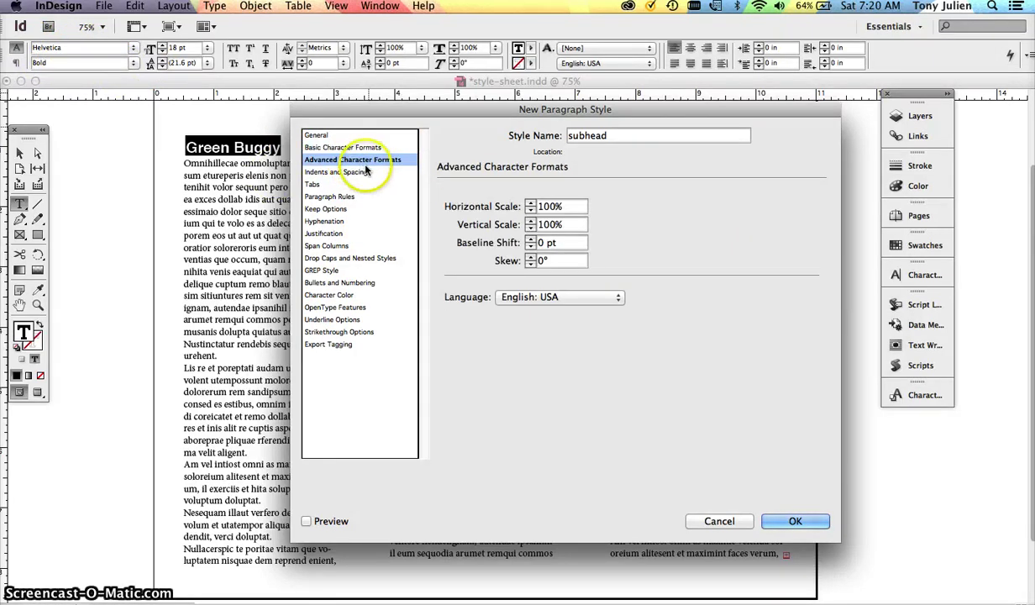
left_click(357, 173)
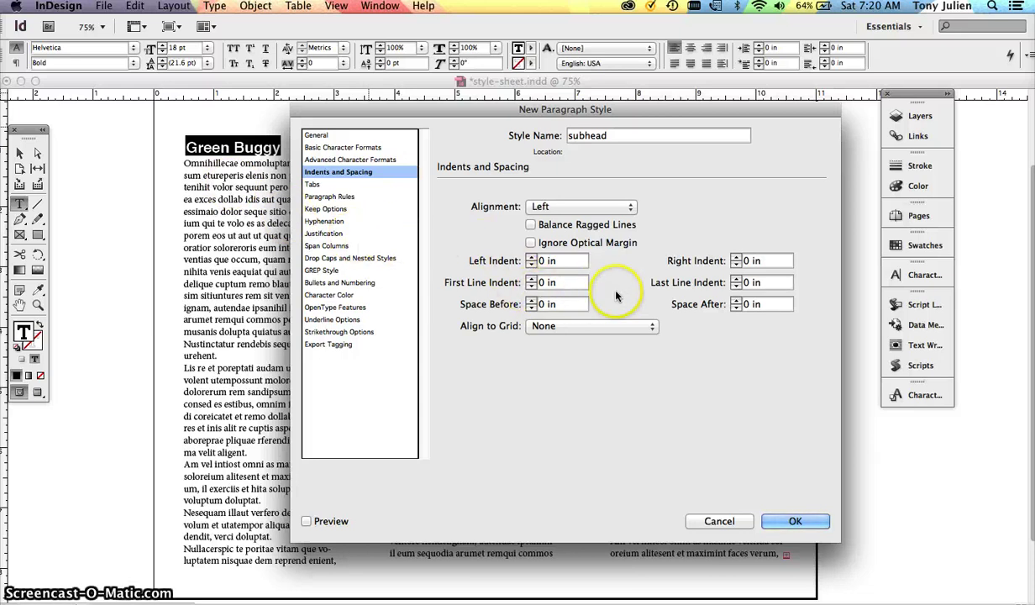
left_click(313, 184)
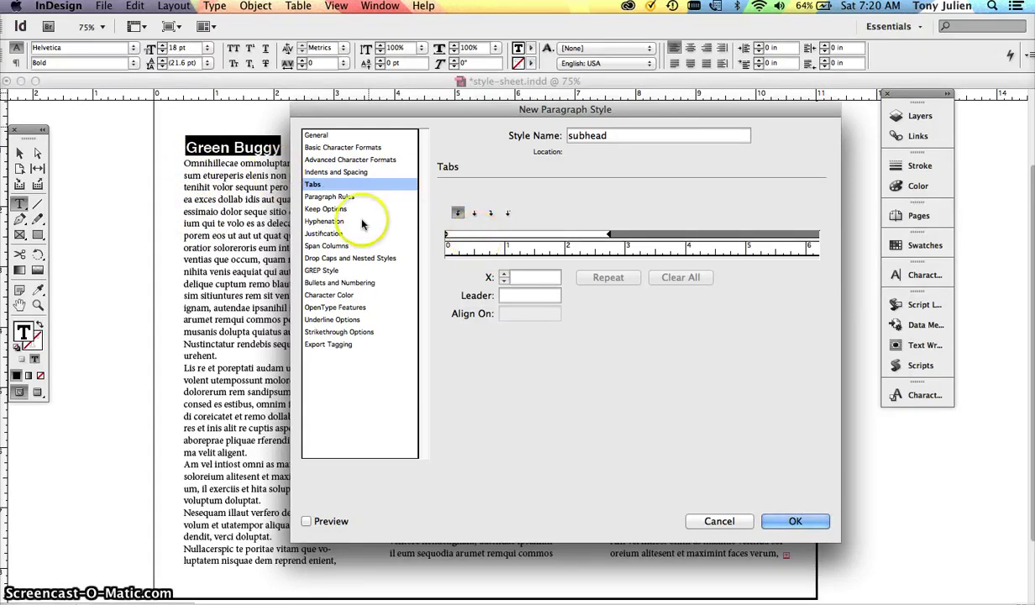
left_click(336, 197)
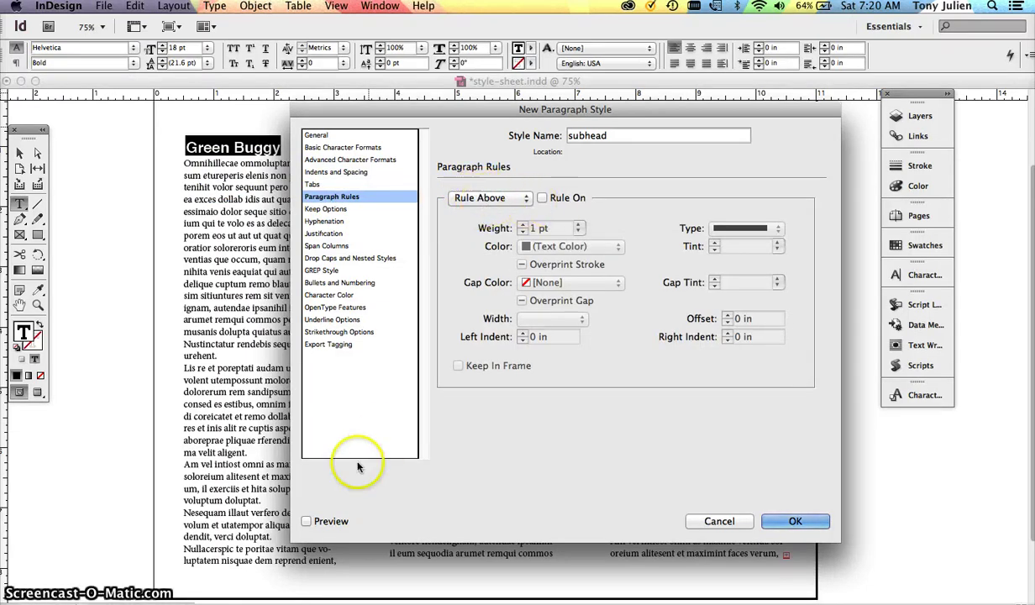
left_click(541, 198)
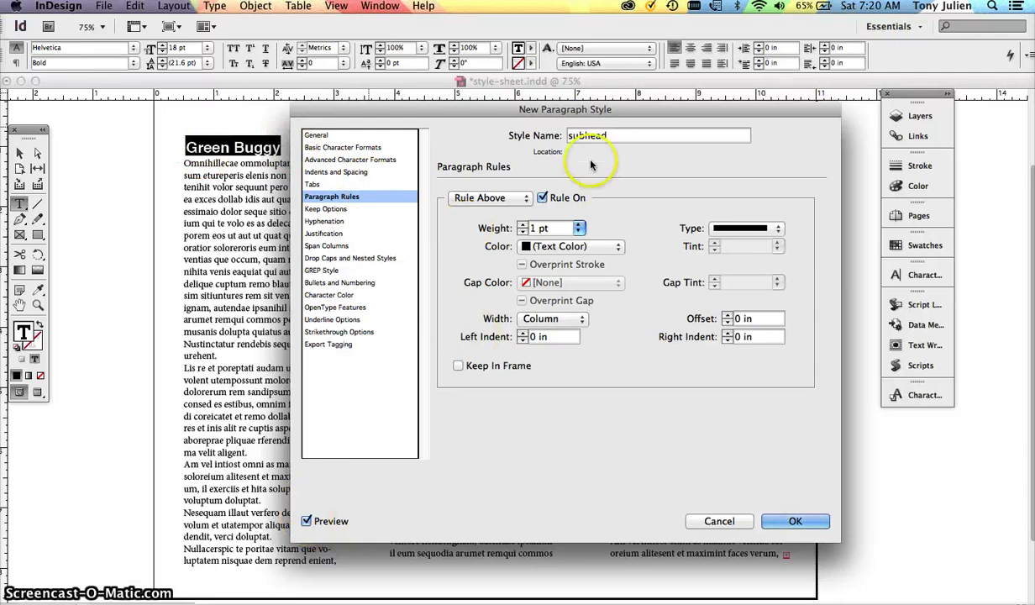
left_click(543, 197)
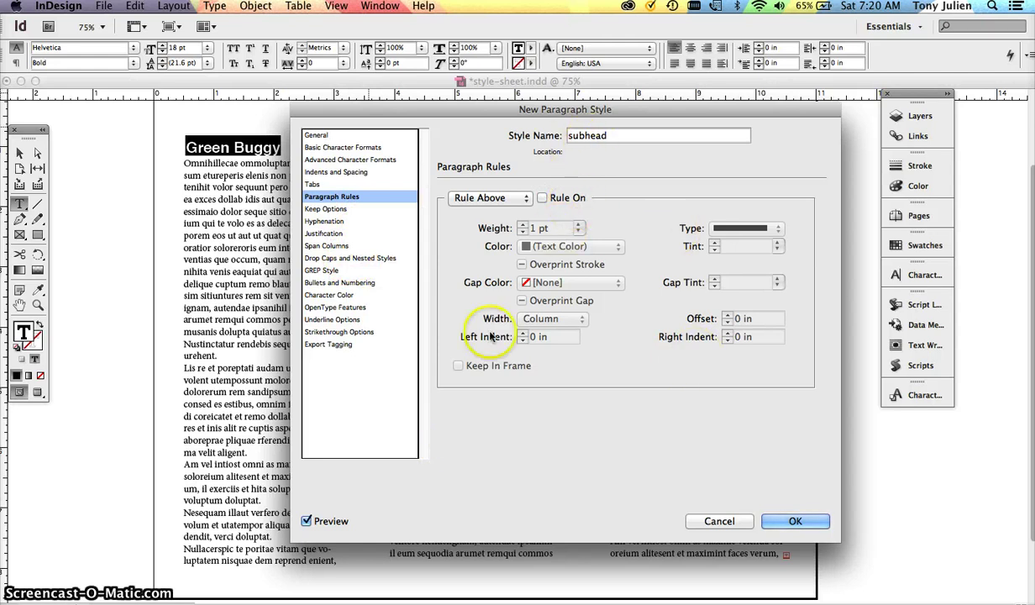
Set the subhead style's character color to green C=75 M=5 Y=100 K=0, save the style and apply it to the "Green Buggy" heading.
left_click(336, 295)
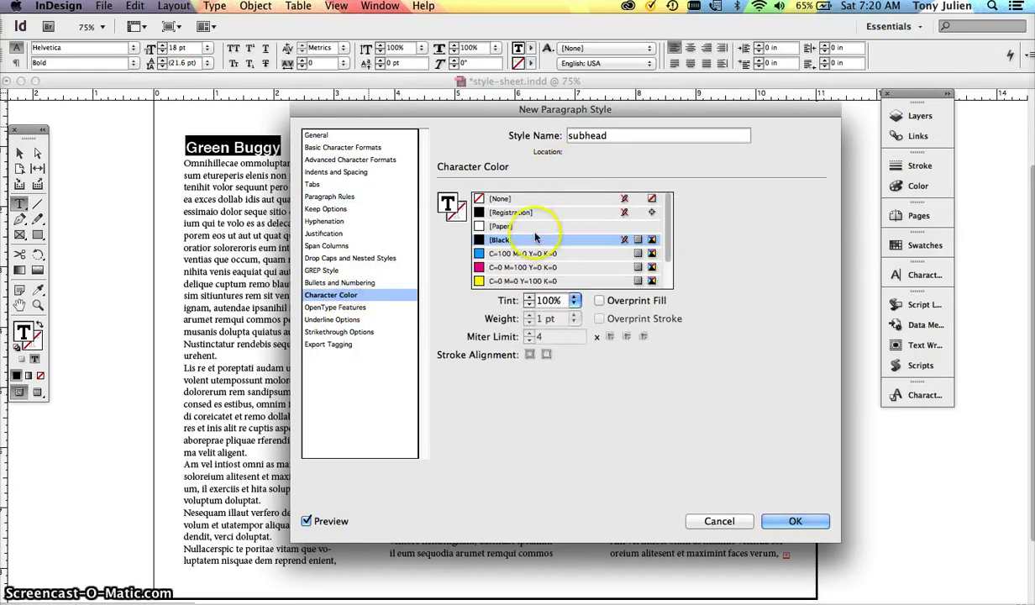
scroll(506, 270, "down", 3)
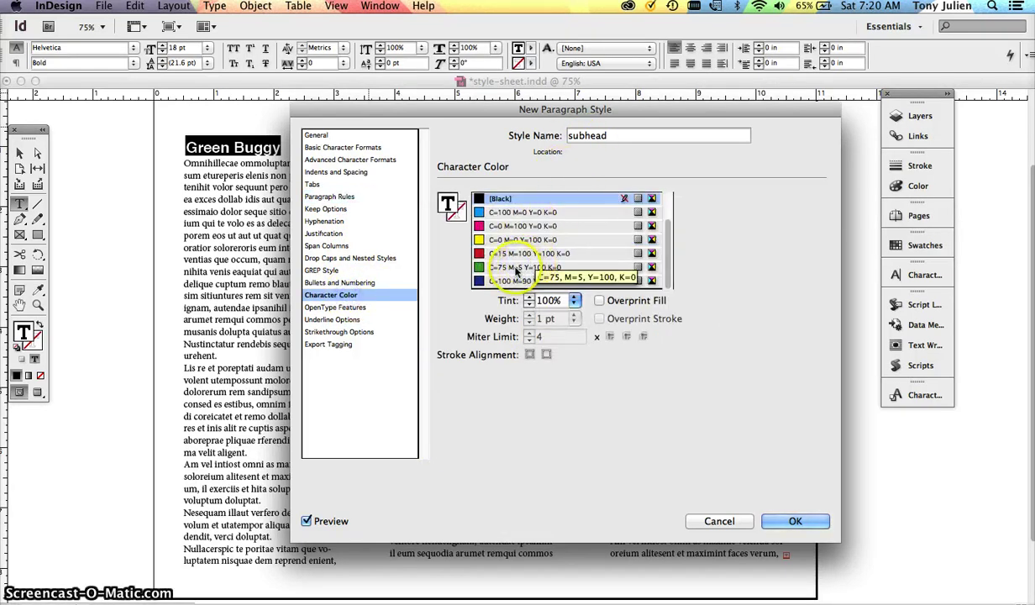
left_click(516, 267)
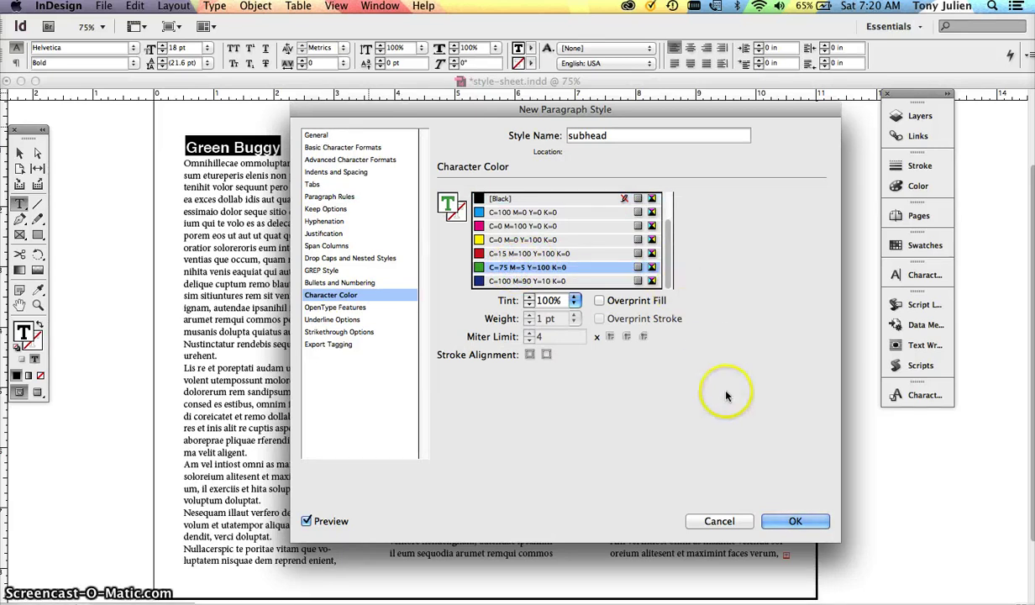
left_click(790, 521)
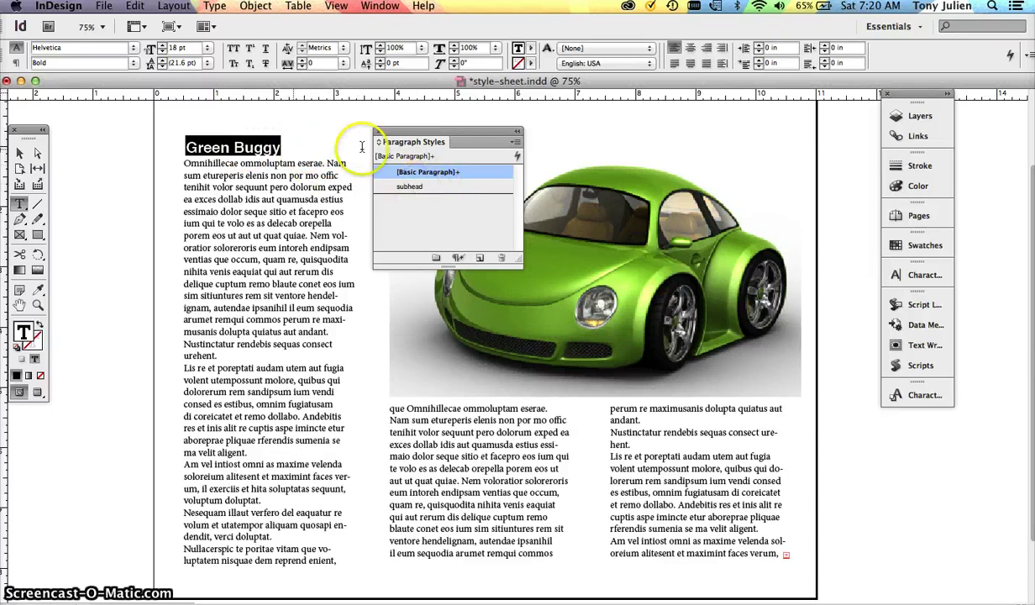
left_click(421, 187)
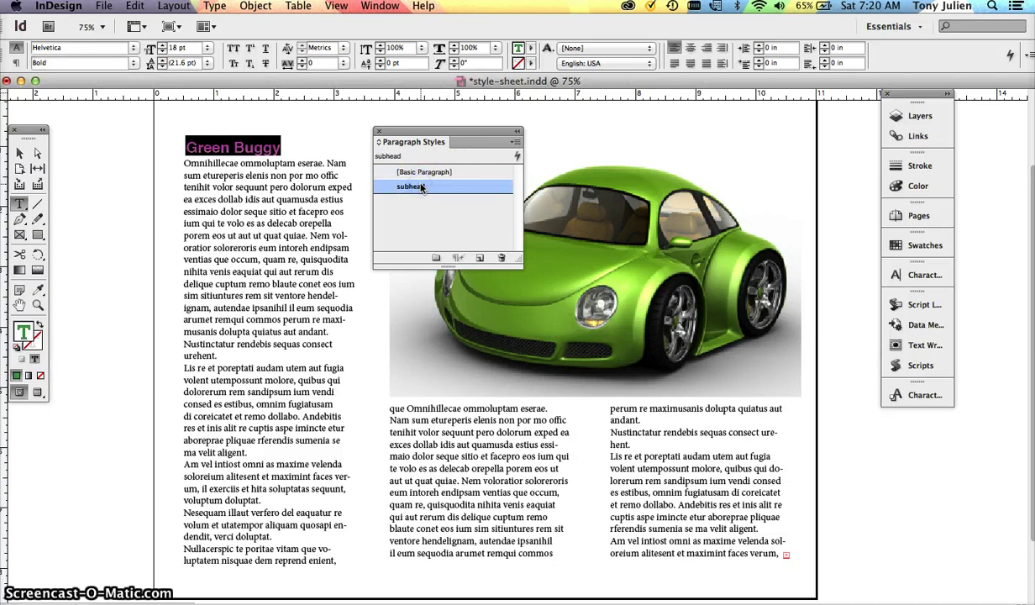
left_click(228, 149)
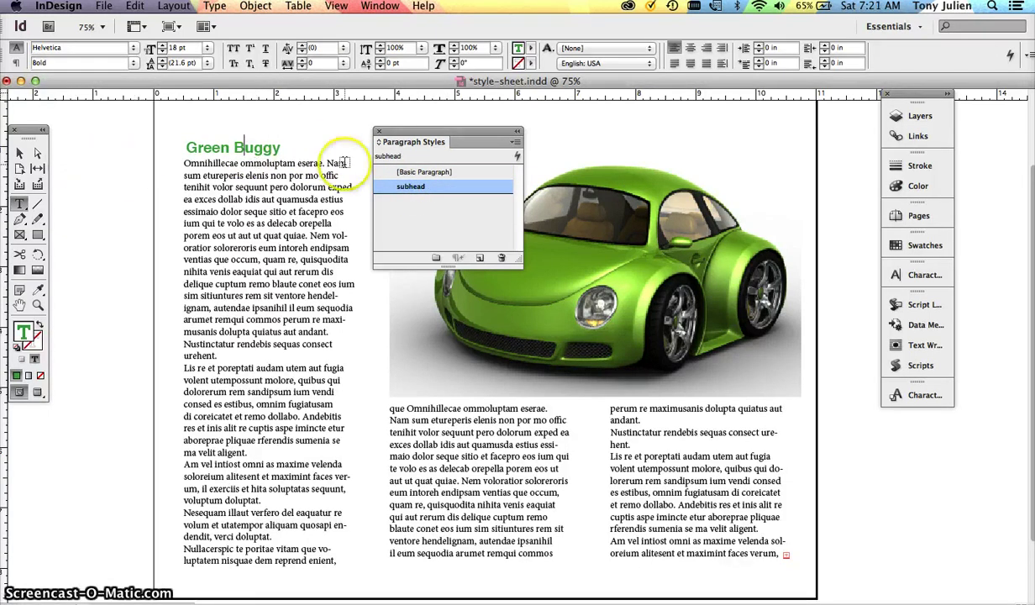
Insert "New Tires" on its own line at the start of the second column's body text, before "que Omnihillecae".
left_click(18, 153)
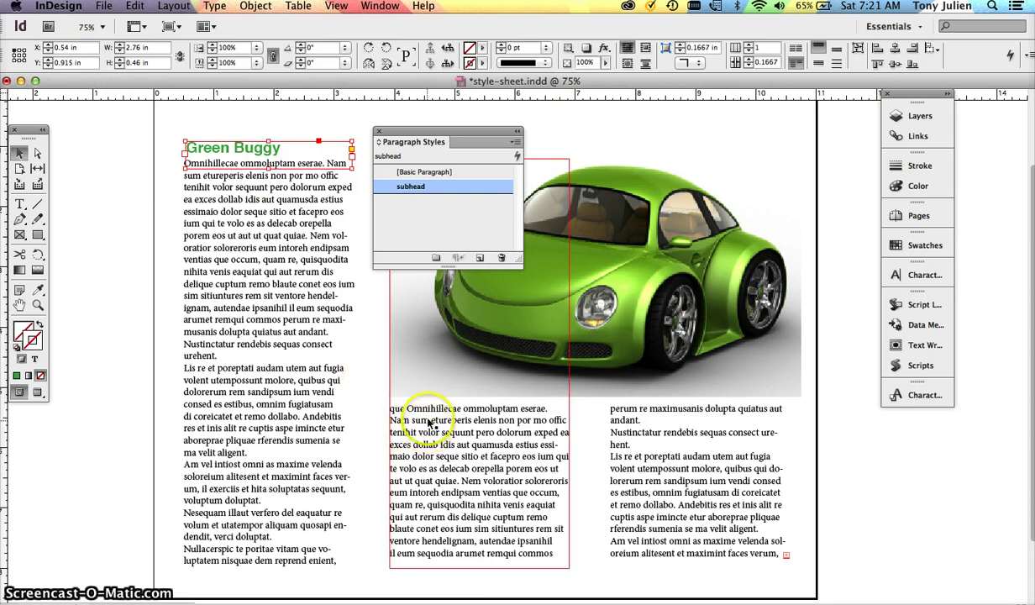
left_click(393, 412)
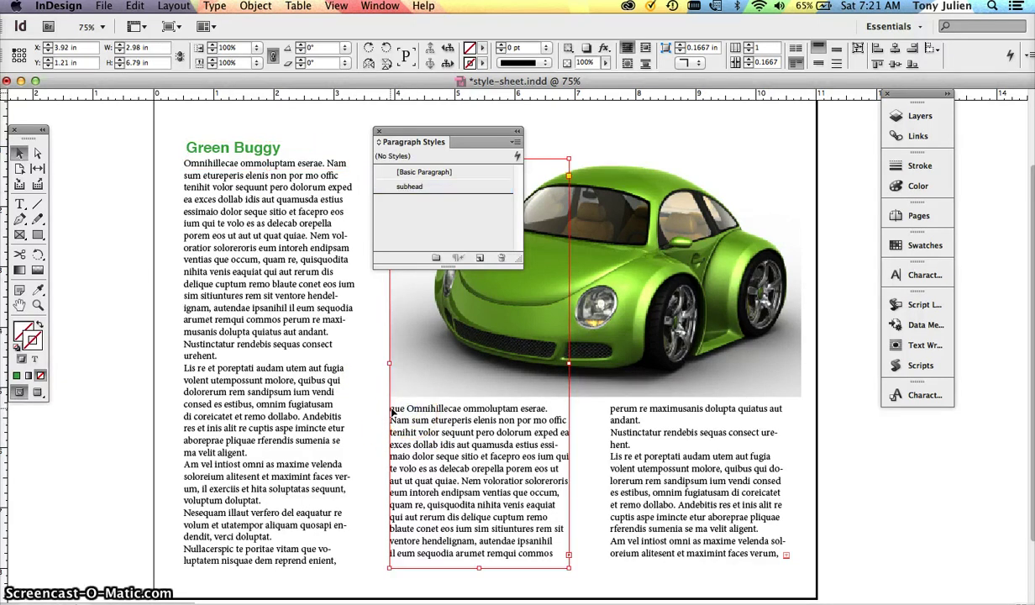
double_click(392, 412)
left_click(389, 410)
type("w ")
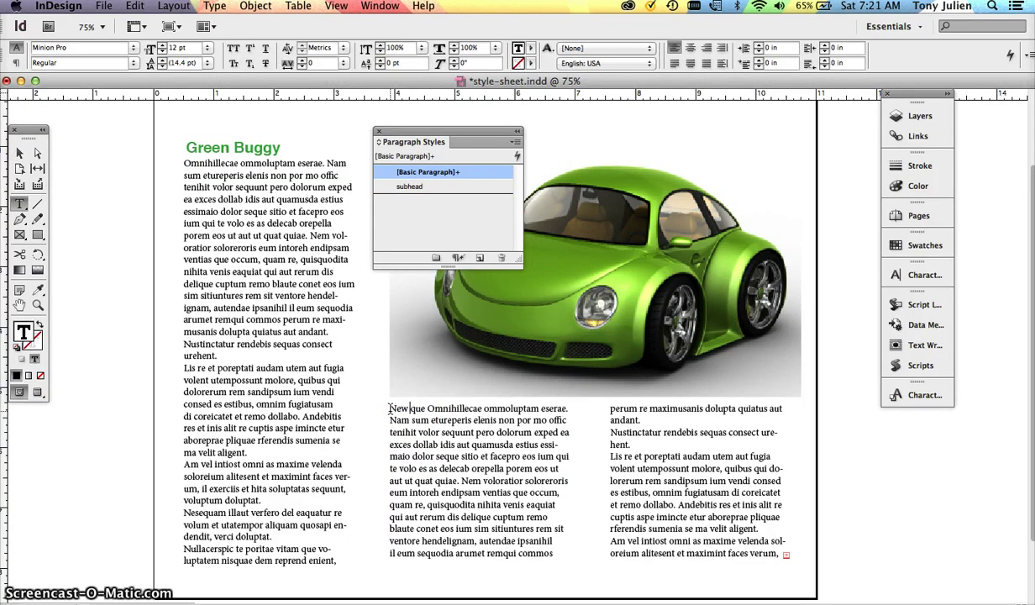
type("T")
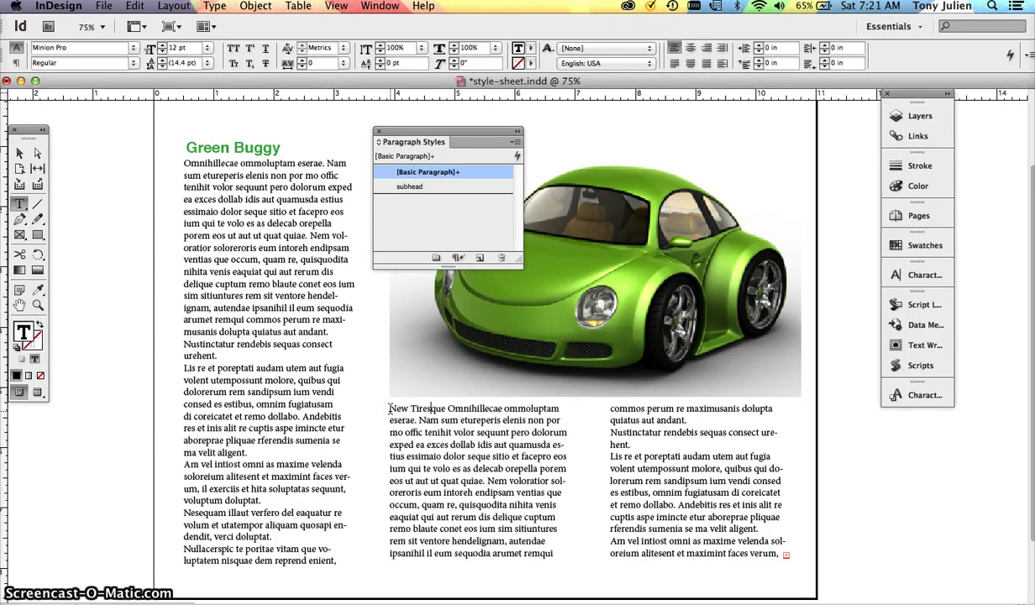
type("ires")
key("Return")
Apply the subhead style to "New Tires" and separate it from the preceding sentence into its own paragraph.
left_click(426, 412)
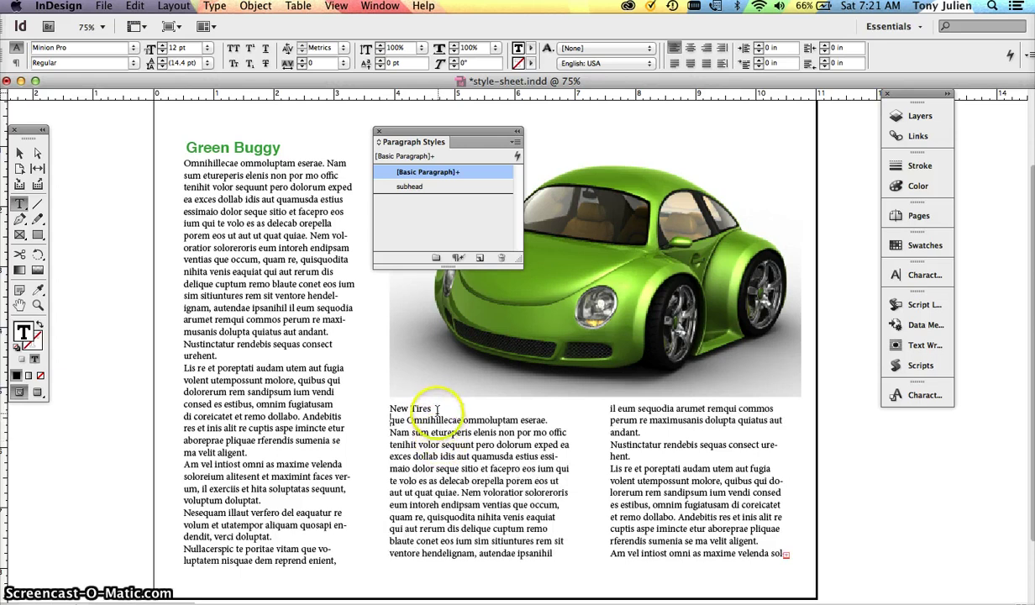
triple_click(412, 409)
left_click(438, 408)
left_click_drag(433, 407, 389, 406)
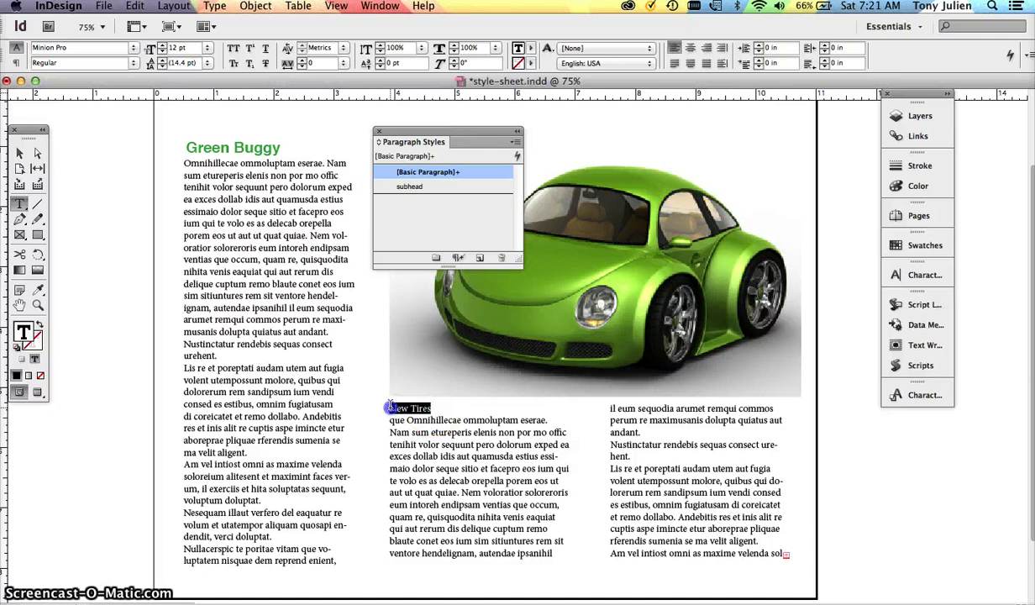
left_click(411, 187)
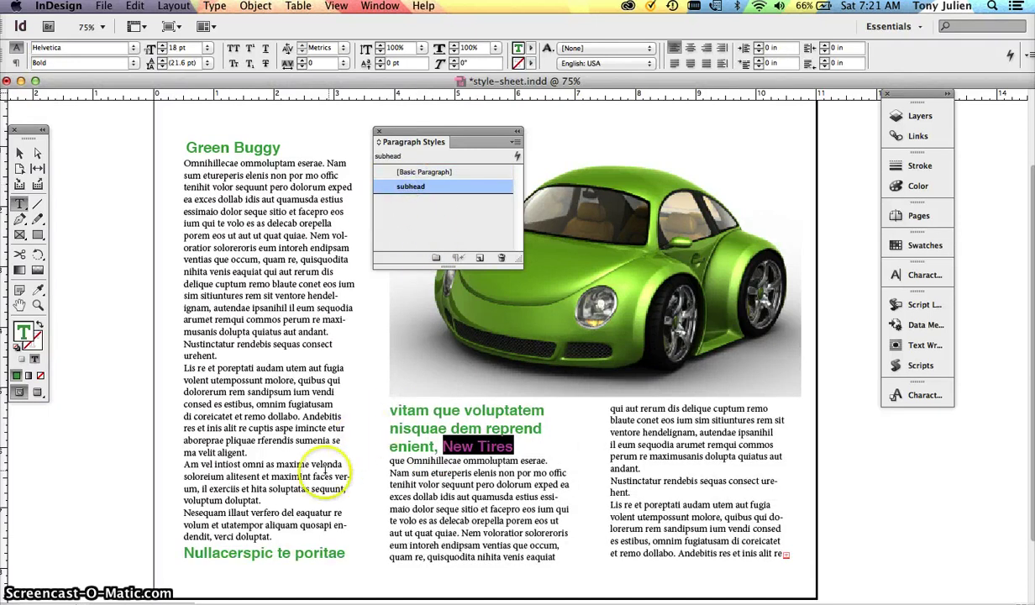
left_click(443, 445)
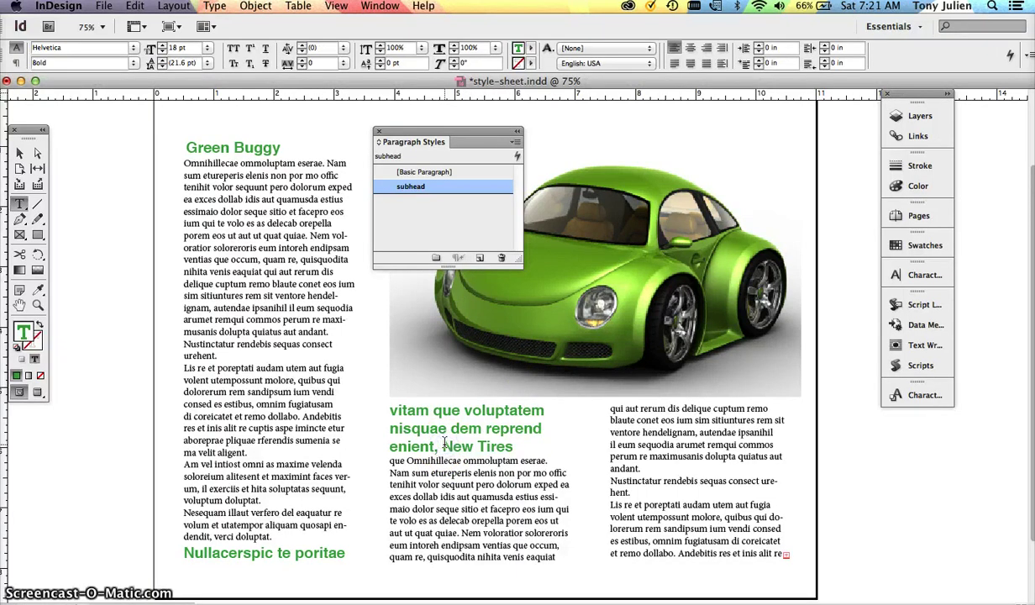
key("Return")
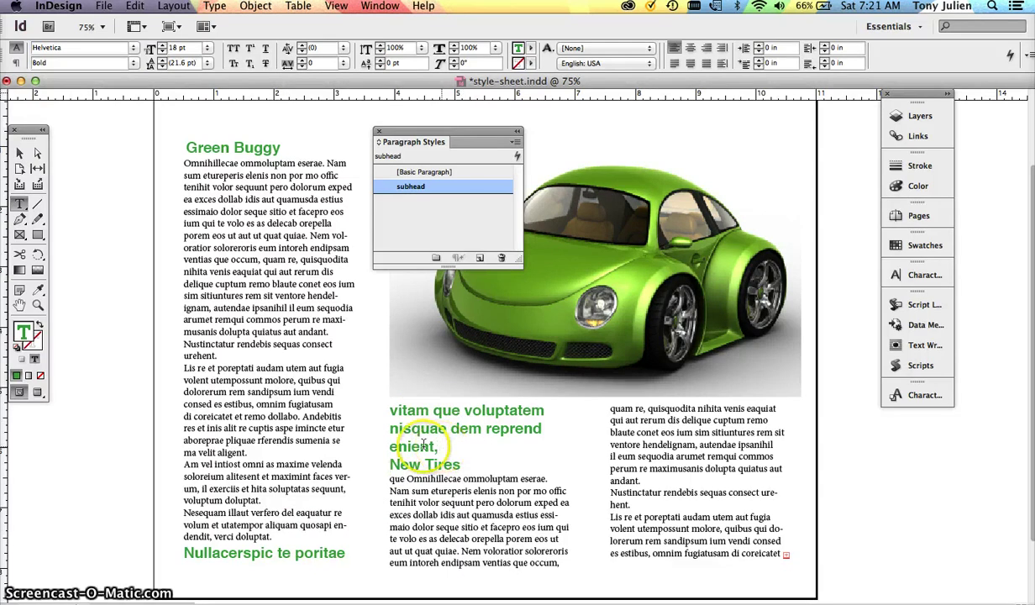
Create a paragraph style named "body Text" from a selection of the first column's body copy, checking its character formats before saving.
left_click_drag(220, 210, 330, 518)
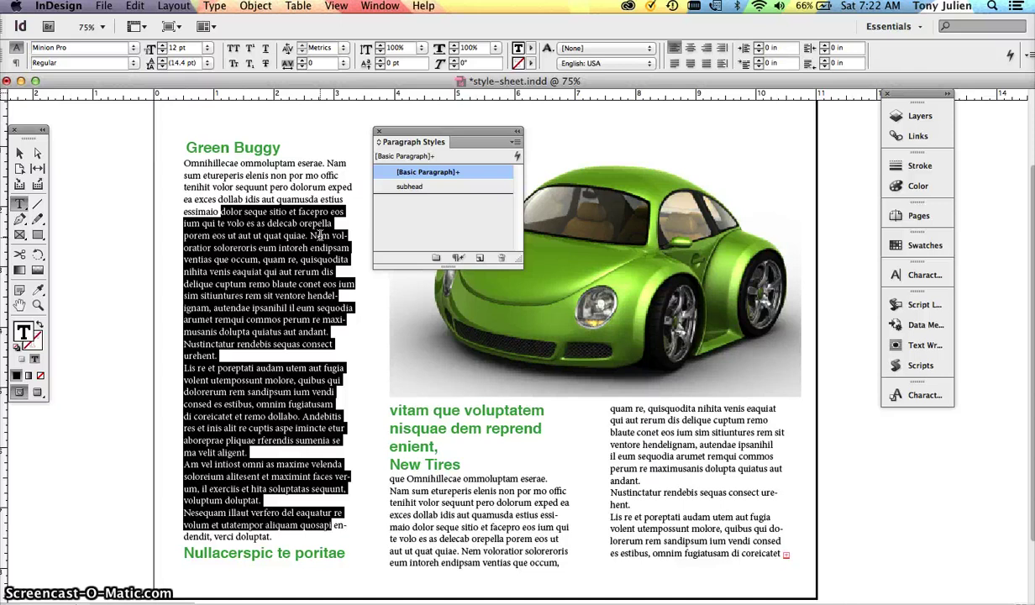
left_click_drag(205, 187, 303, 320)
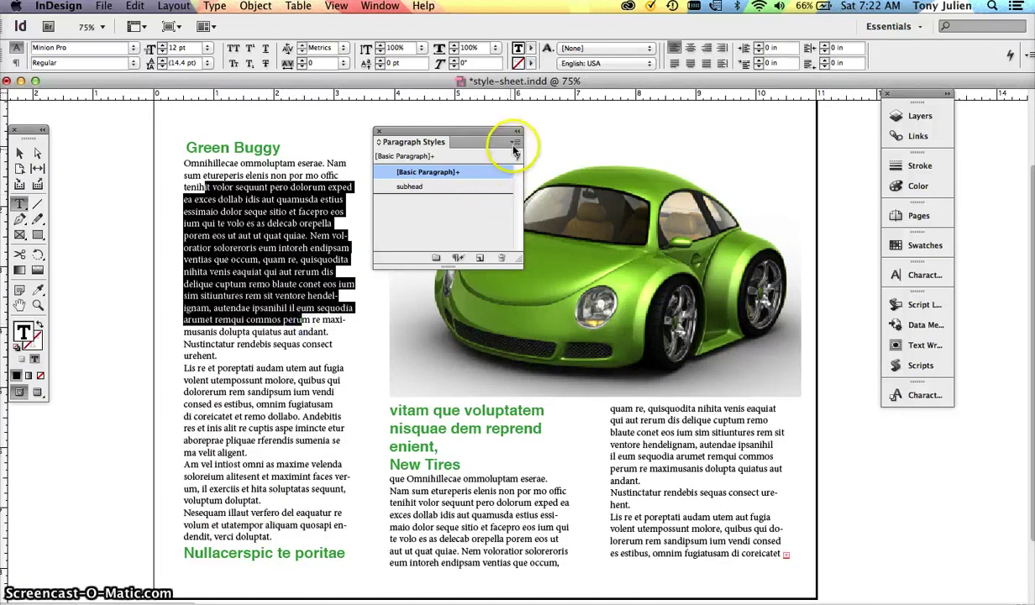
left_click(517, 144)
left_click(542, 143)
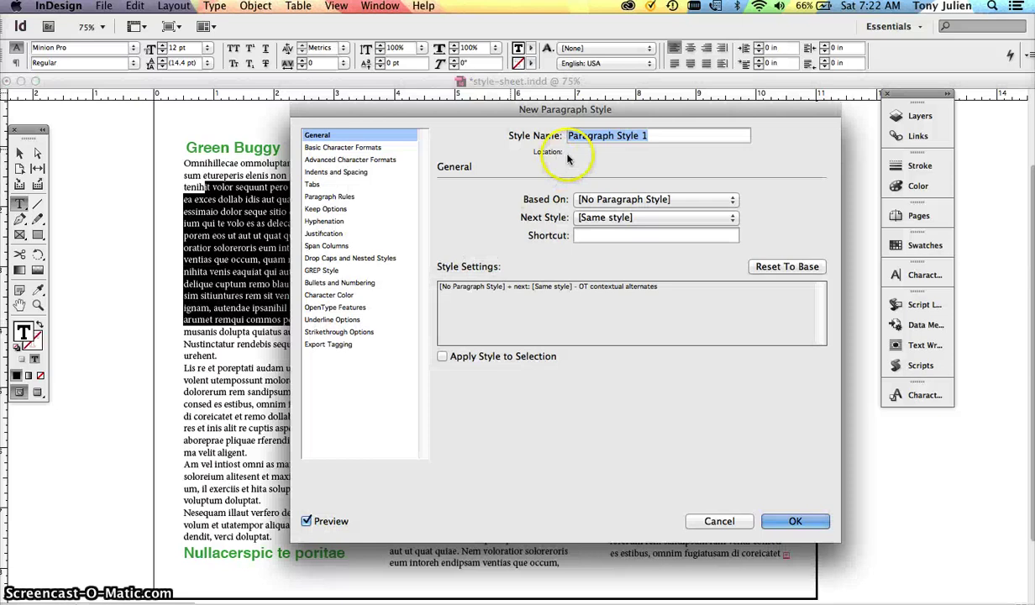
type("body Text")
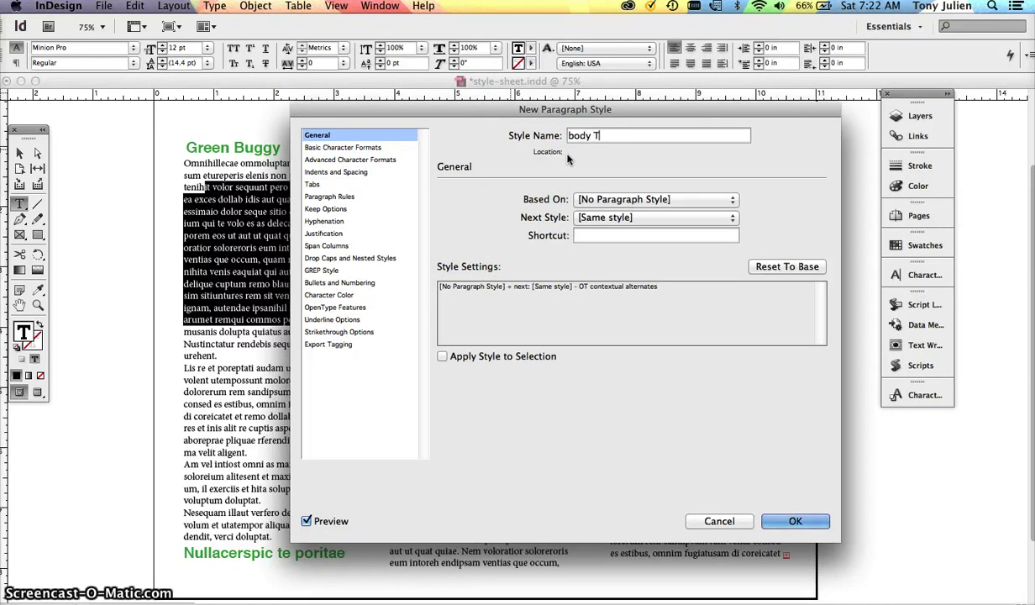
left_click(336, 147)
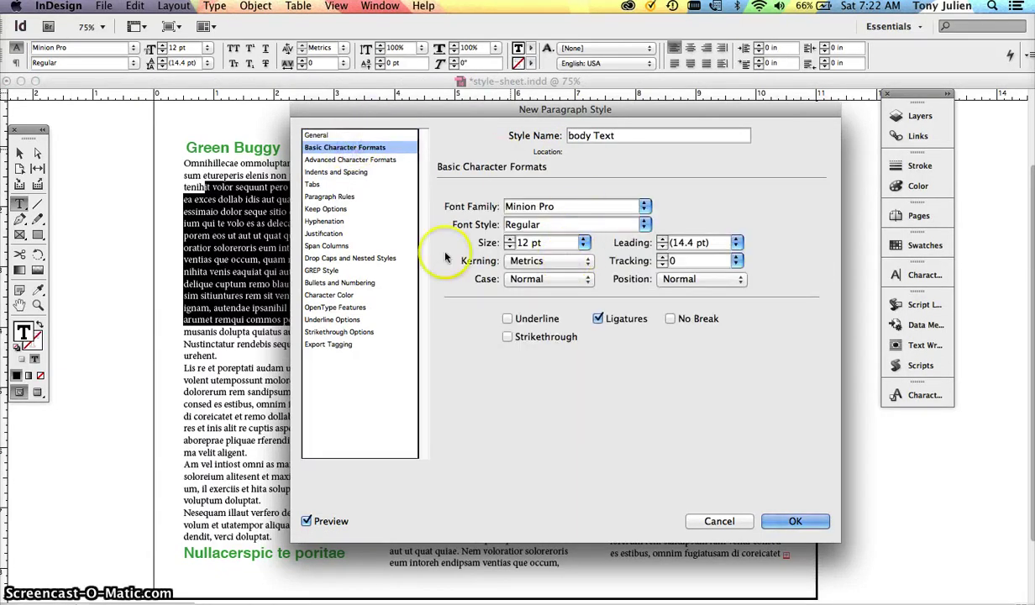
left_click(320, 161)
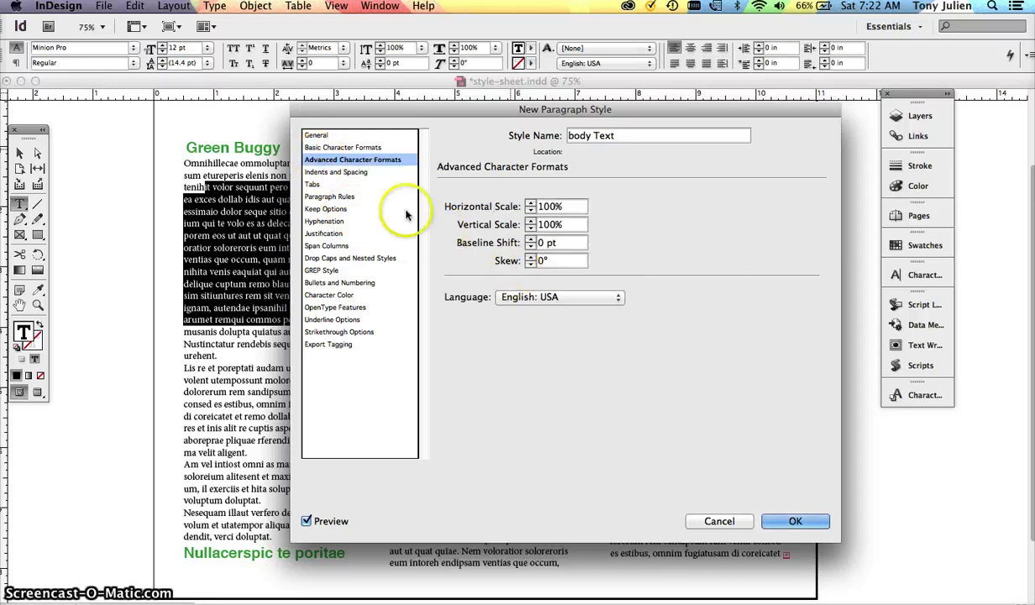
left_click(341, 147)
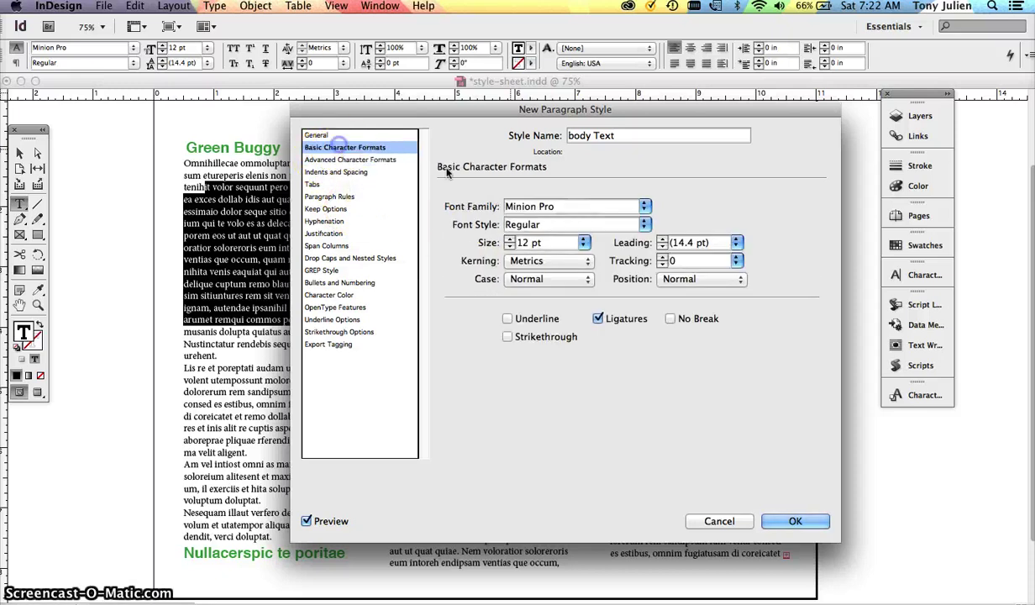
left_click(777, 521)
Apply the body Text style to the first column's opening paragraphs, from "Omnihillecae" through "urehent.".
double_click(249, 223)
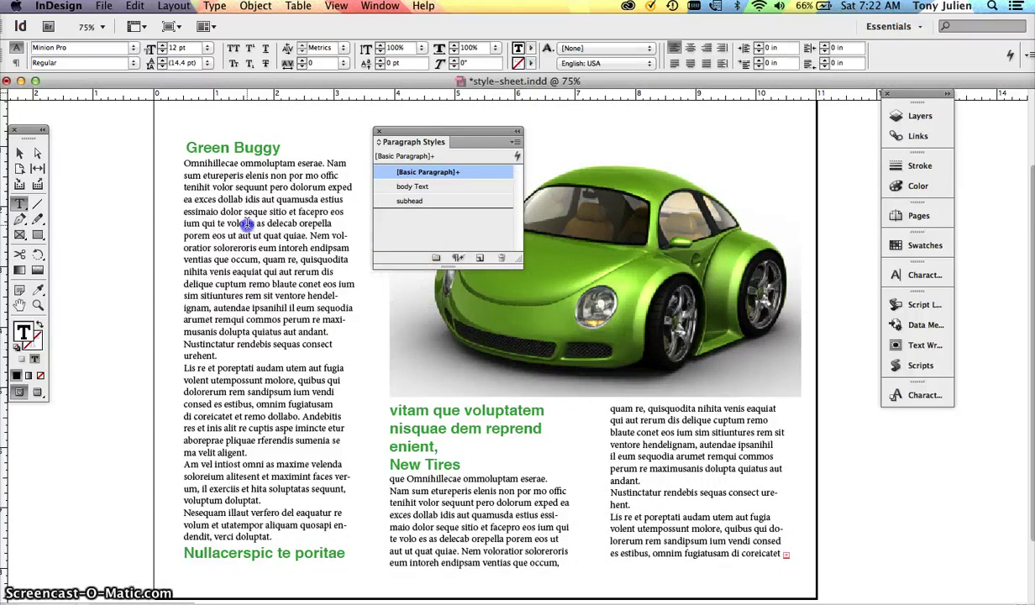
left_click_drag(182, 163, 257, 358)
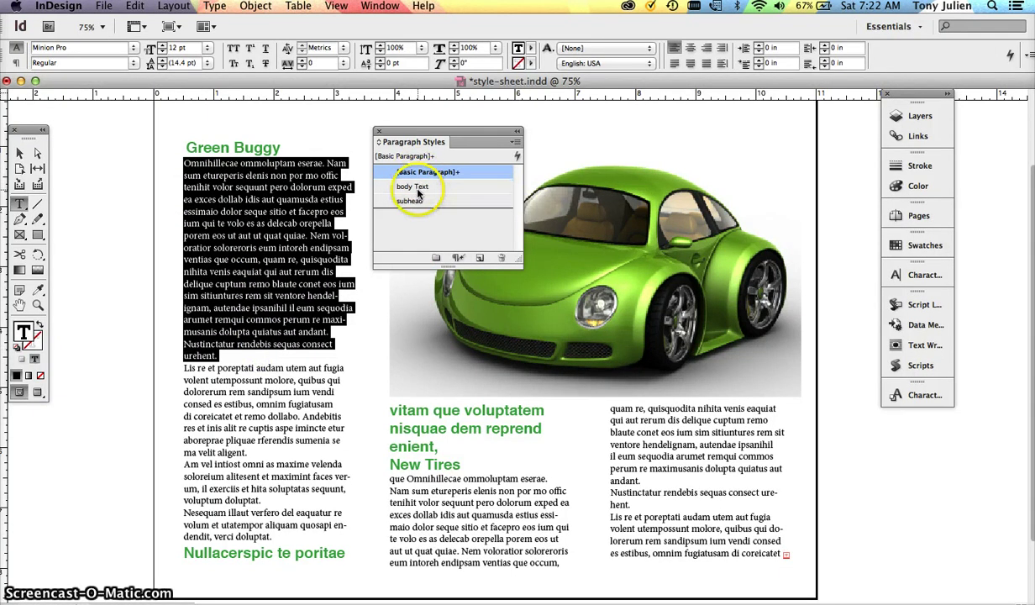
left_click(417, 189)
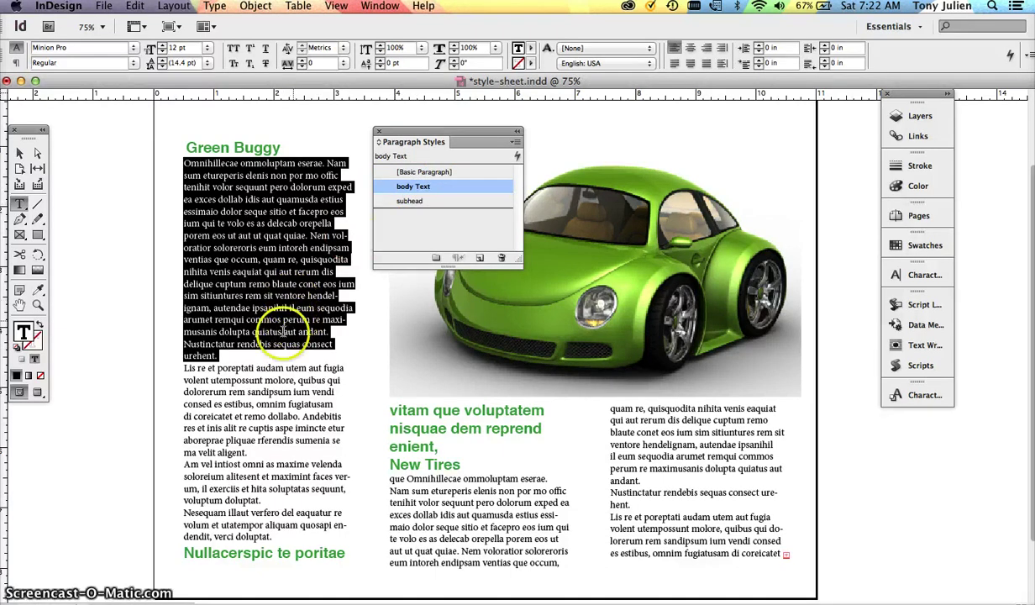
Apply the body Text style to the first column's remaining black paragraphs, from "Lis re et poreptati" through "verci doluptat.".
left_click(222, 382)
left_click_drag(221, 382, 271, 440)
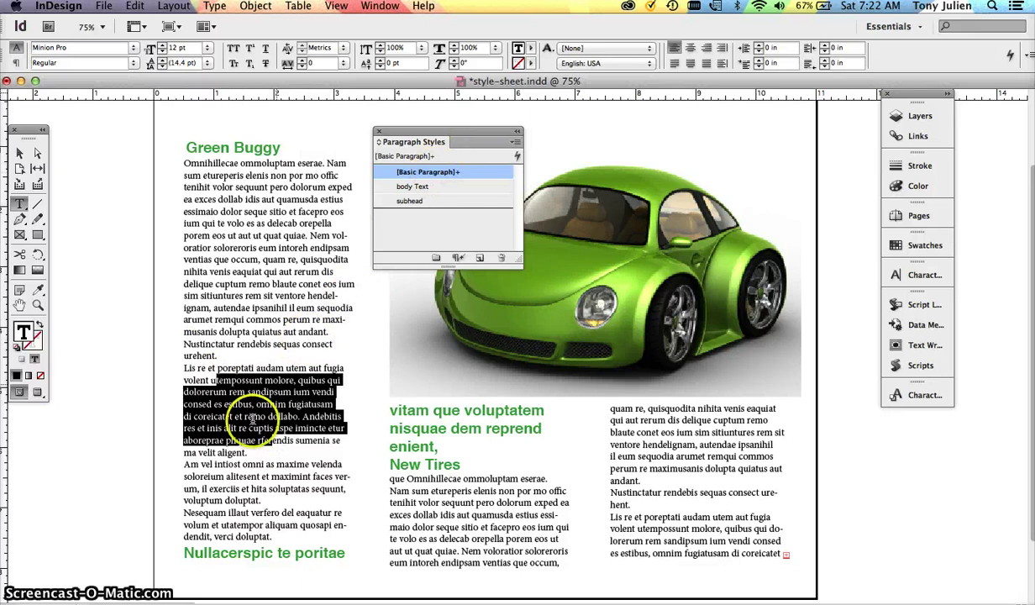
left_click_drag(286, 536, 173, 361)
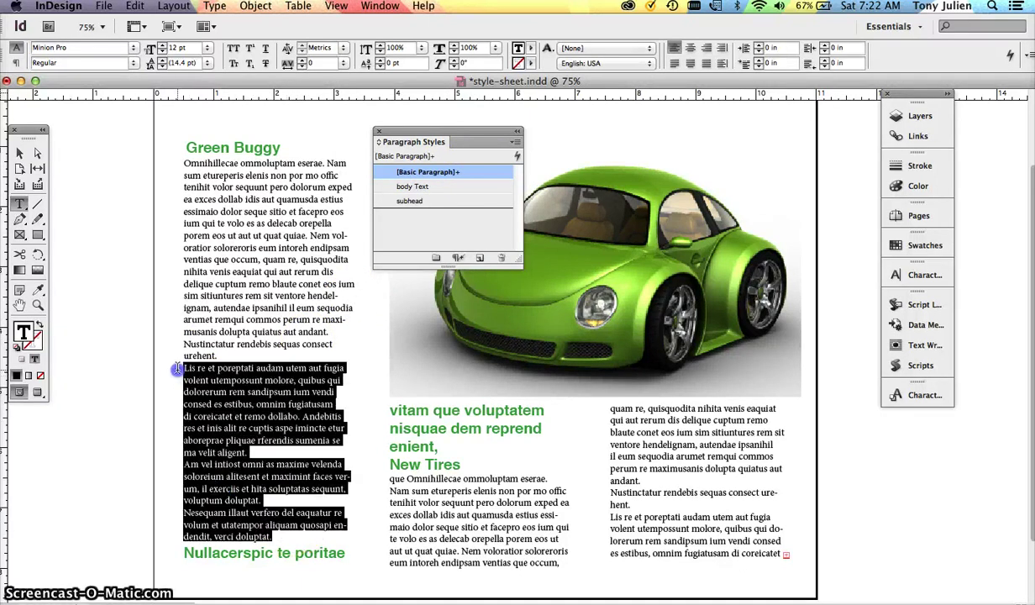
left_click(424, 188)
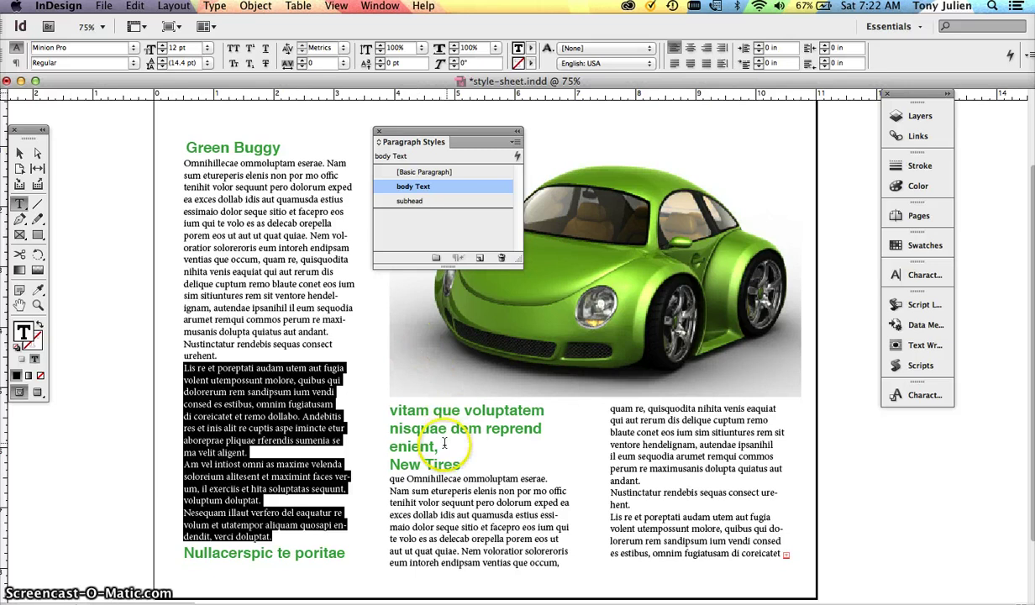
Apply the body Text style to the green sentence from "Nullacerspic te poritae" through "enient," and to the paragraph below "New Tires" in the second column.
left_click_drag(442, 445, 184, 556)
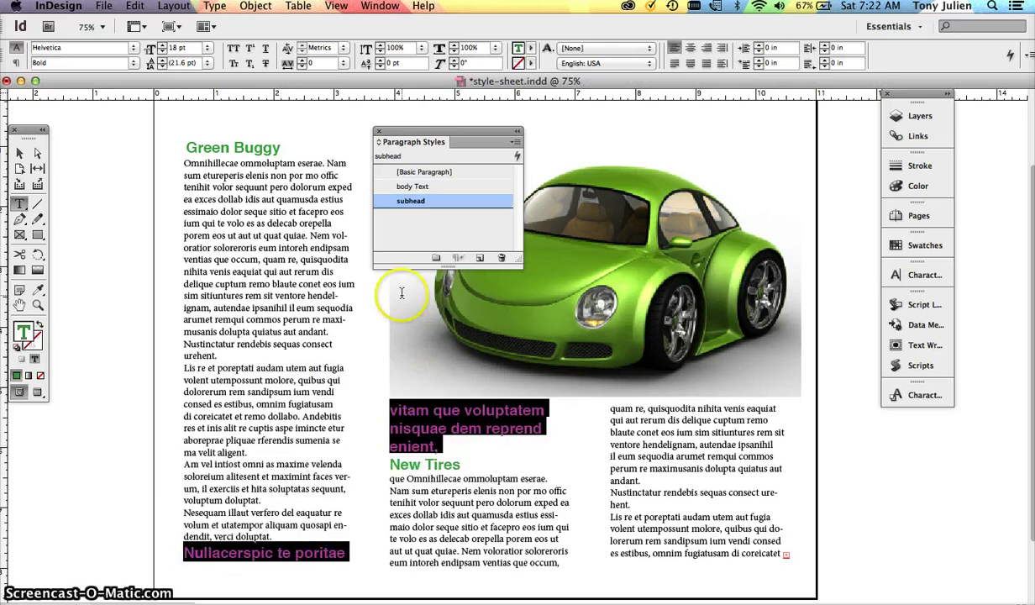
left_click(413, 187)
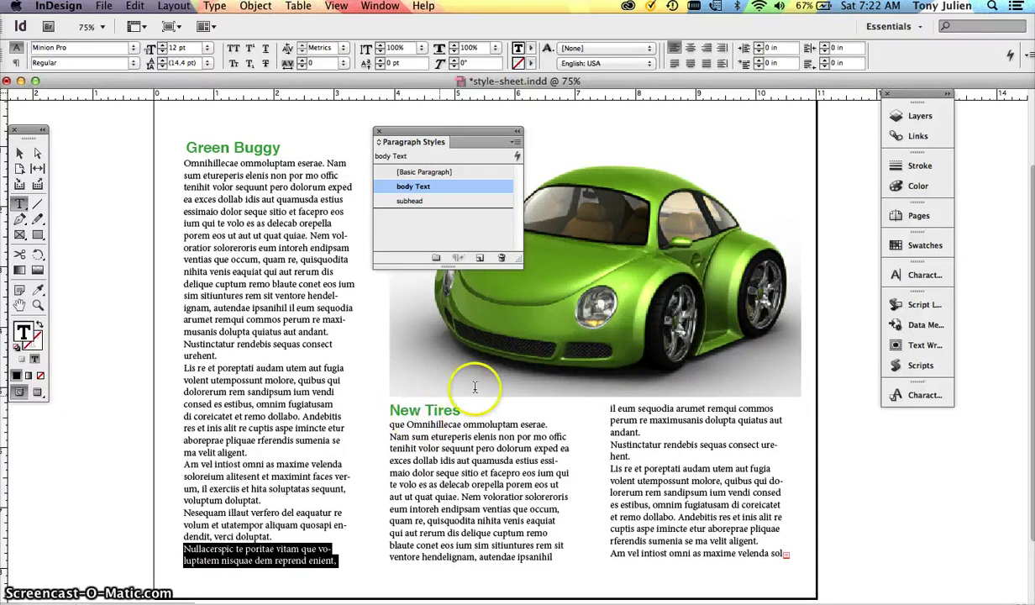
left_click_drag(391, 424, 708, 516)
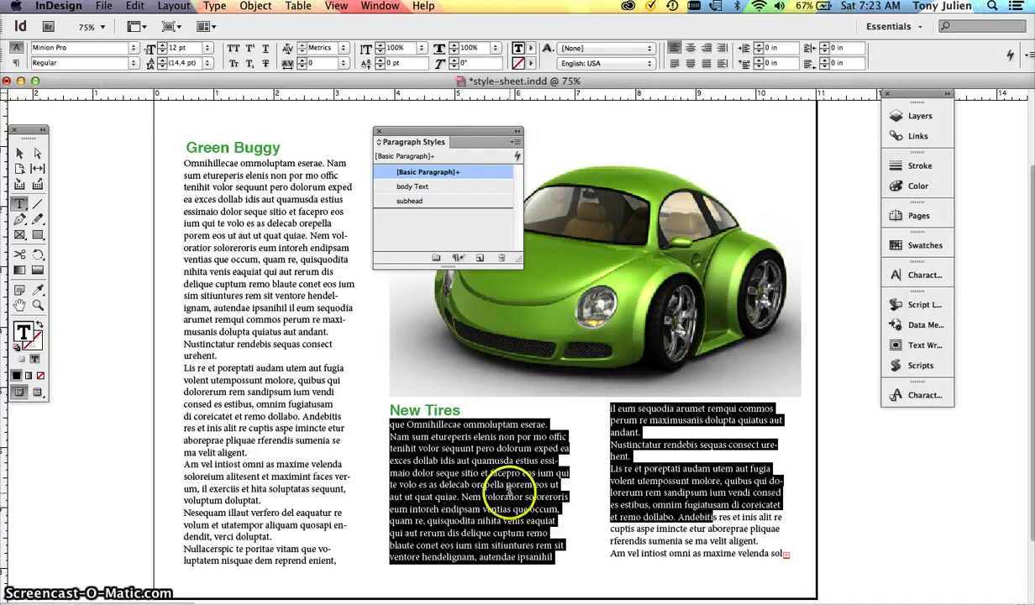
left_click(508, 489)
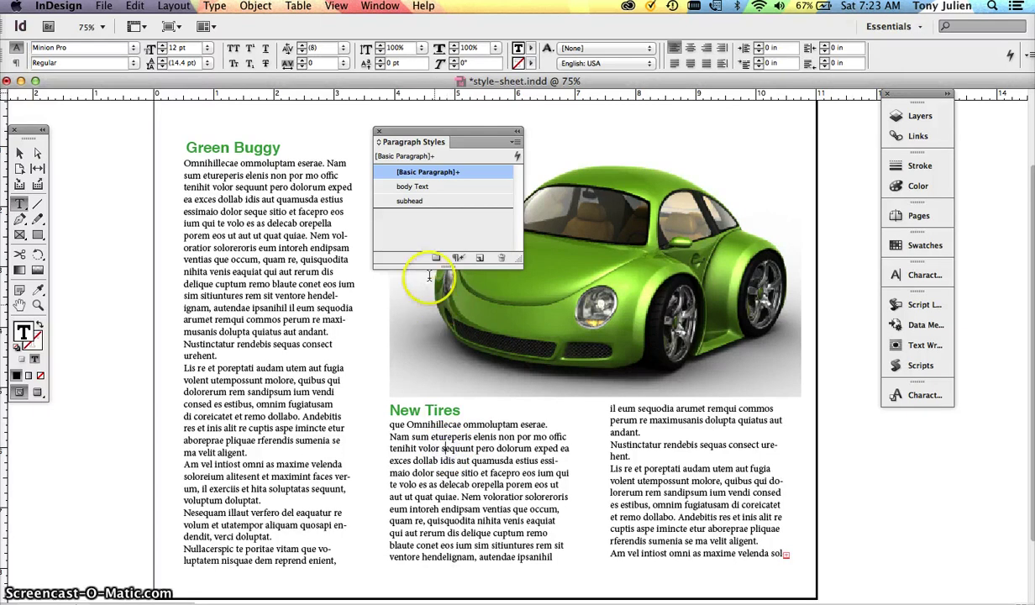
left_click(404, 186)
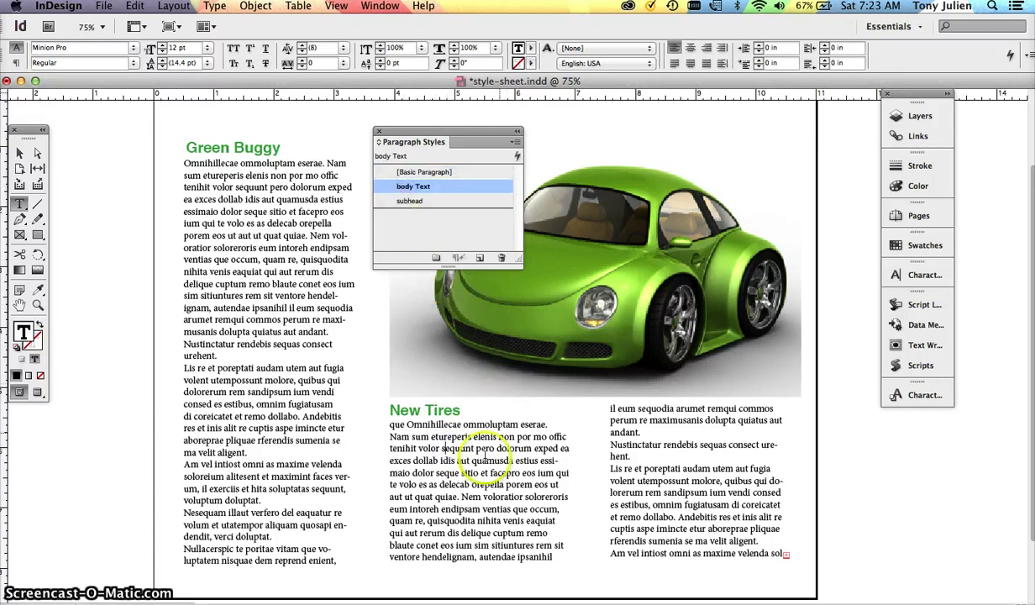
Apply the body Text style to all of the third column's body copy.
left_click_drag(434, 460, 521, 514)
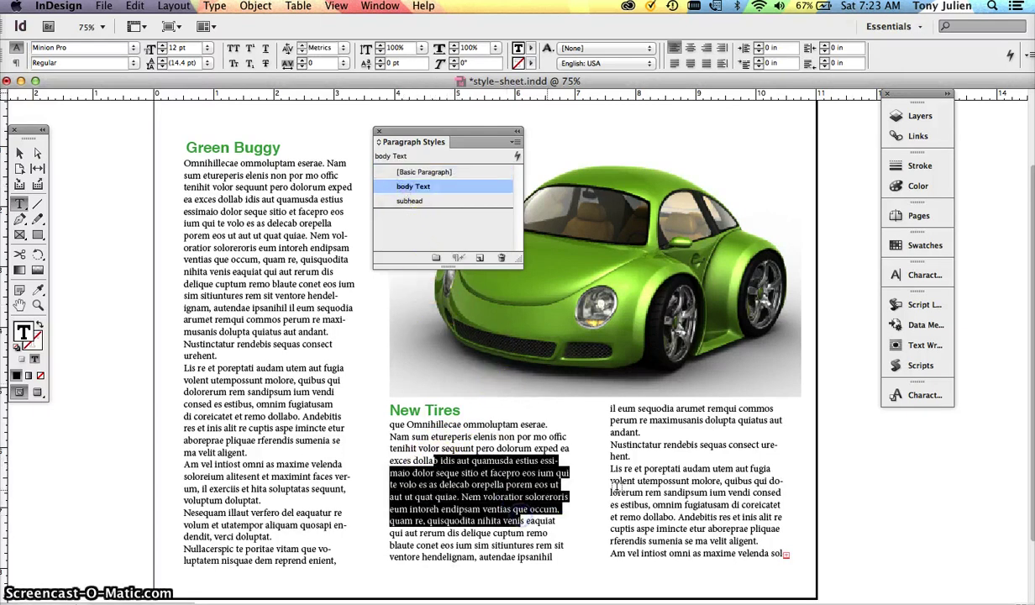
left_click_drag(610, 409, 790, 555)
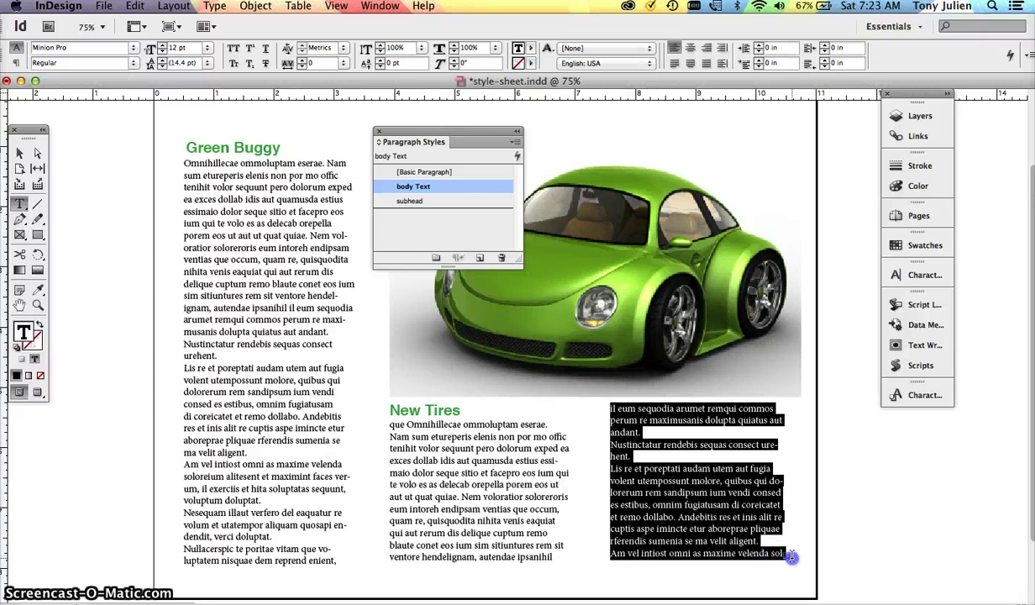
left_click(411, 188)
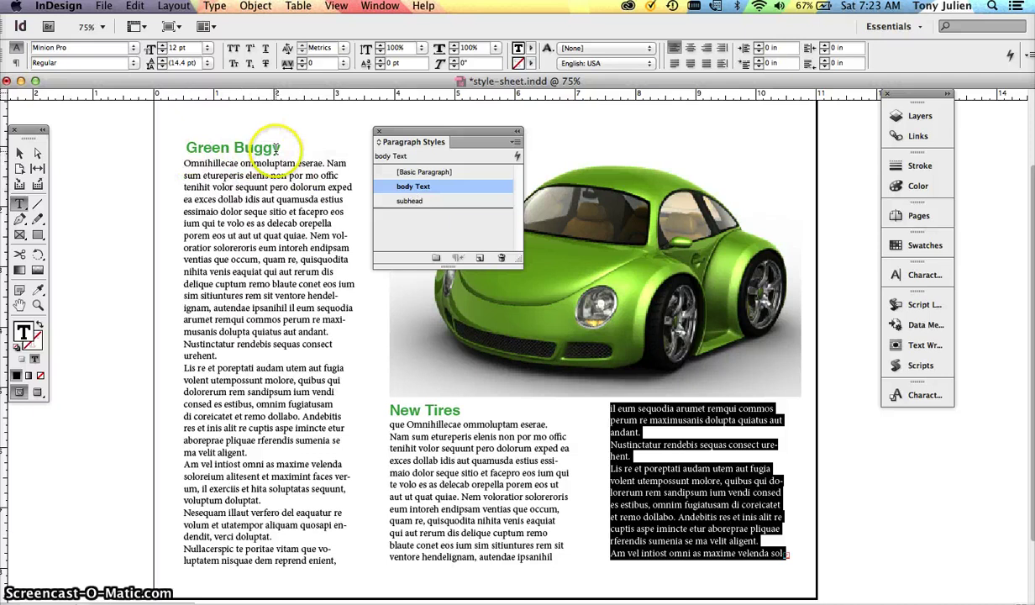
Delete the separate "Green Buggy" heading text and its text frame above the first column.
left_click_drag(280, 149, 217, 149)
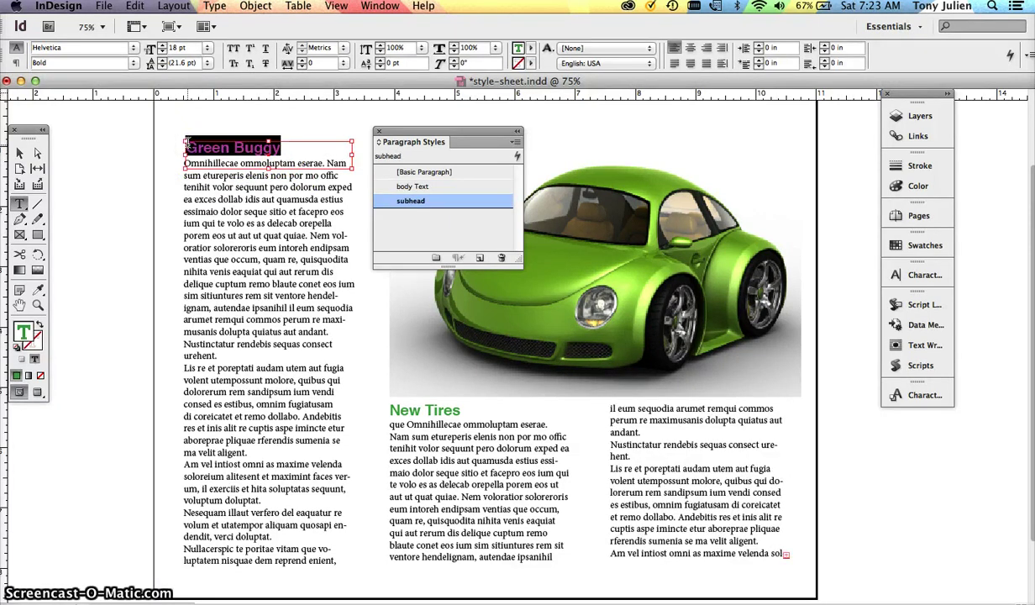
key("BackSpace")
left_click(19, 153)
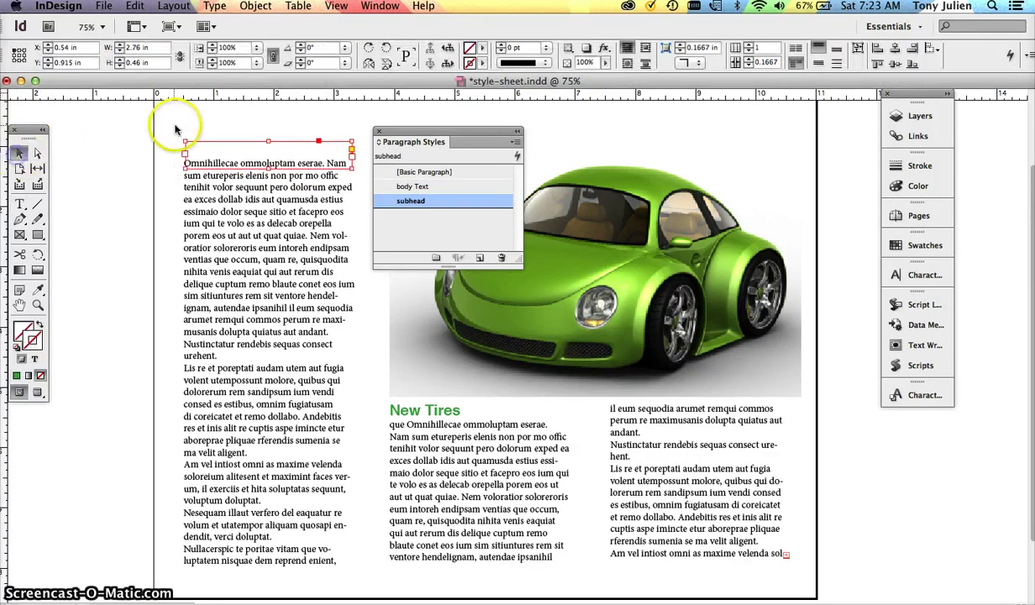
key("Delete")
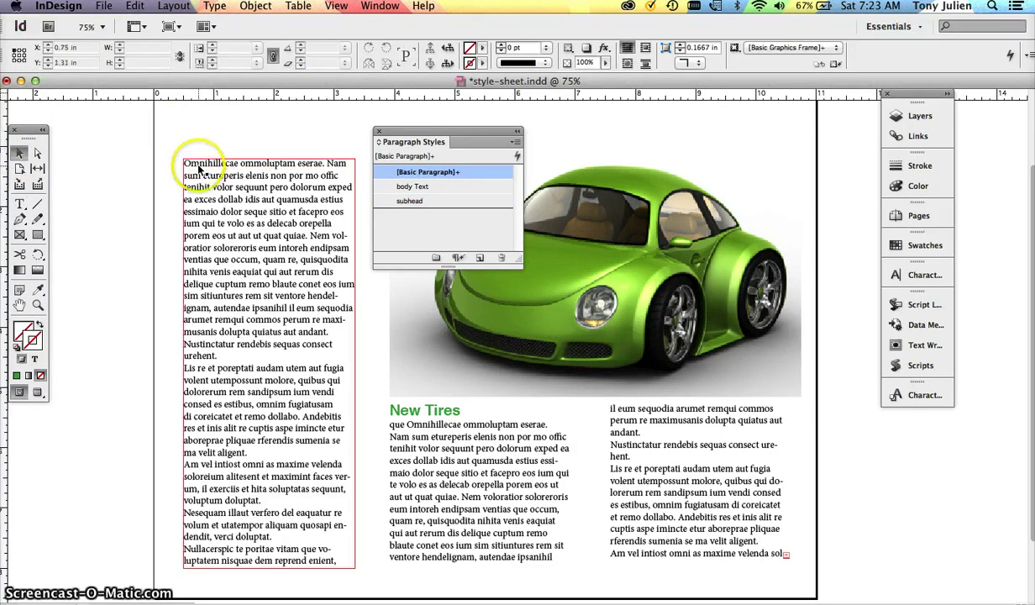
Insert "Green Buggy" as its own paragraph at the start of the first column's body text.
left_click(197, 164)
double_click(197, 164)
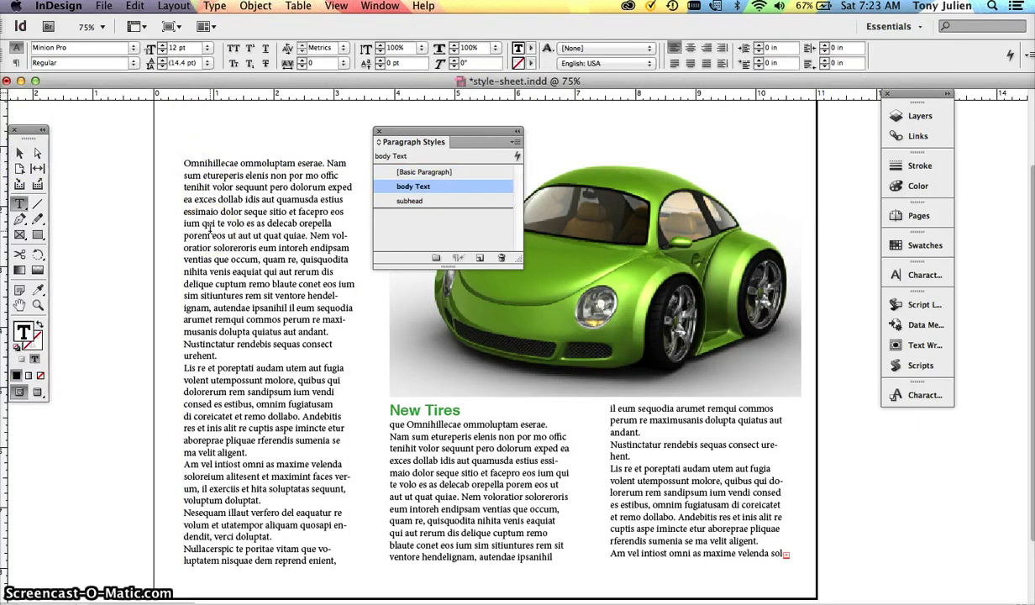
type("Green Buggy")
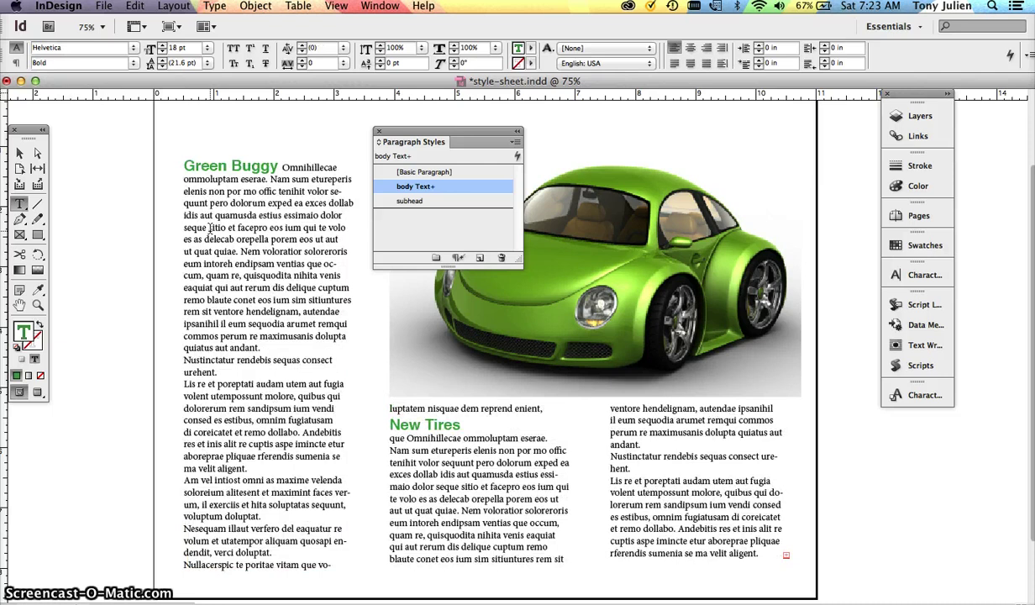
key("Return")
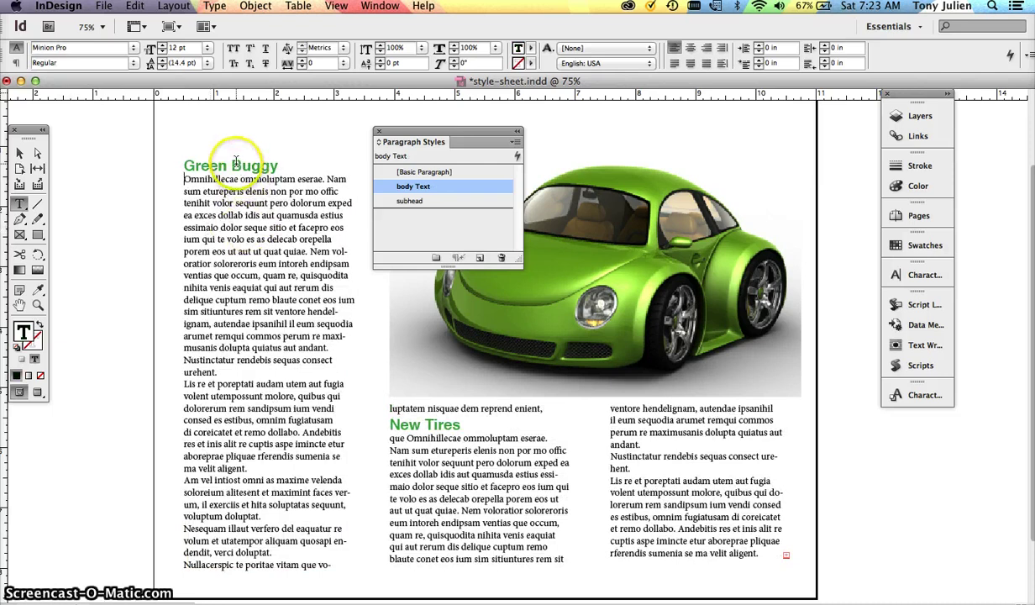
left_click_drag(236, 163, 182, 166)
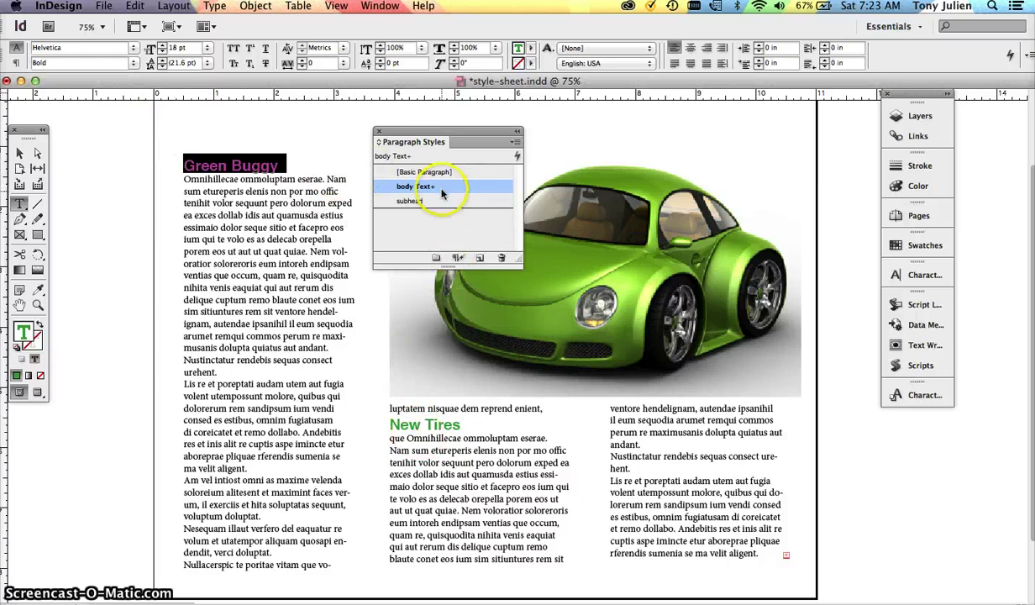
left_click(287, 197)
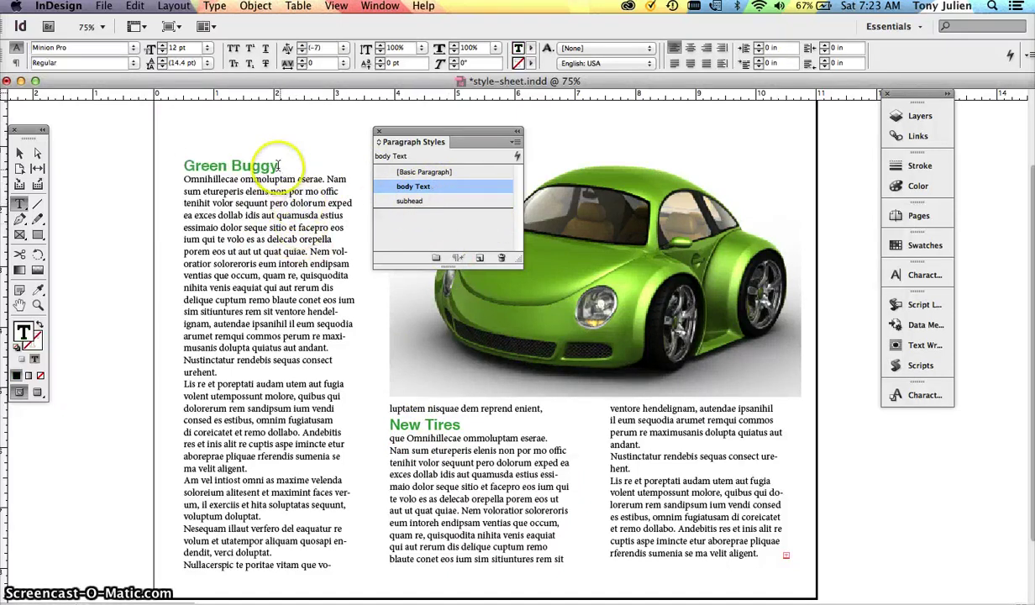
key("Return")
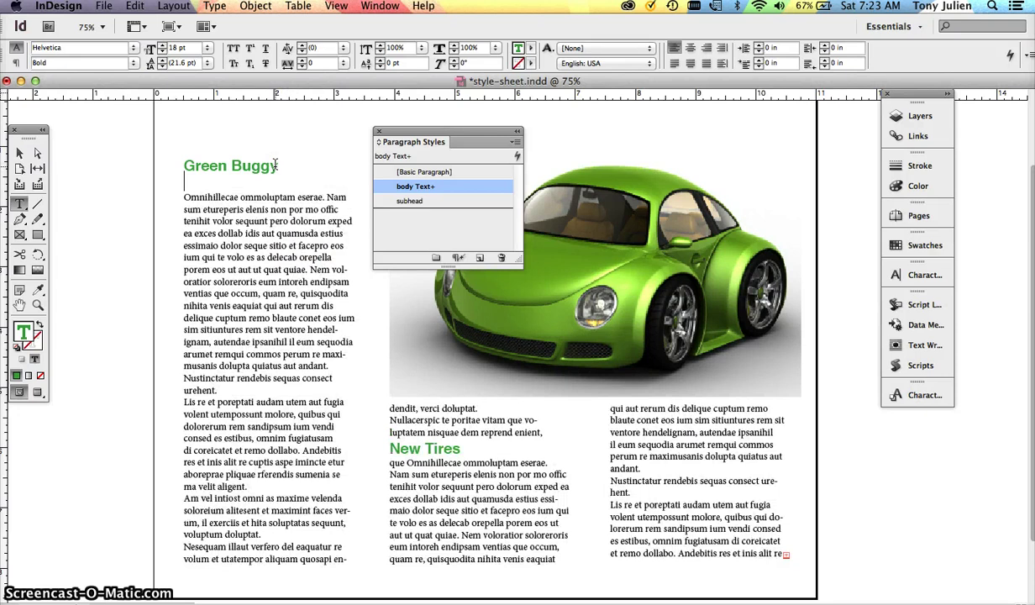
key("BackSpace")
left_click_drag(184, 178, 321, 313)
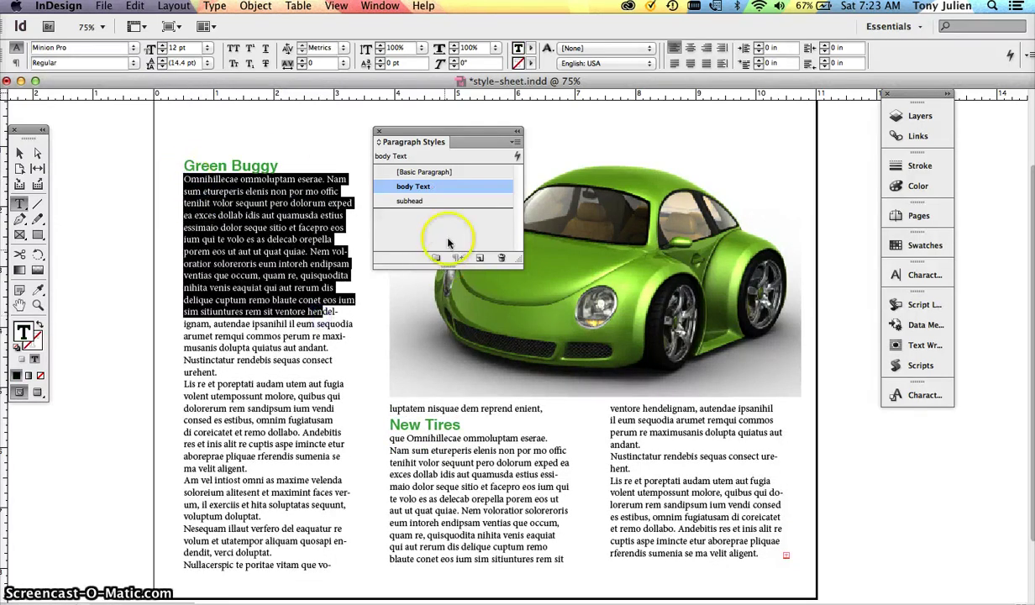
Apply the subhead style to the "Green Buggy" heading at the start of the first column.
left_click_drag(278, 166, 184, 165)
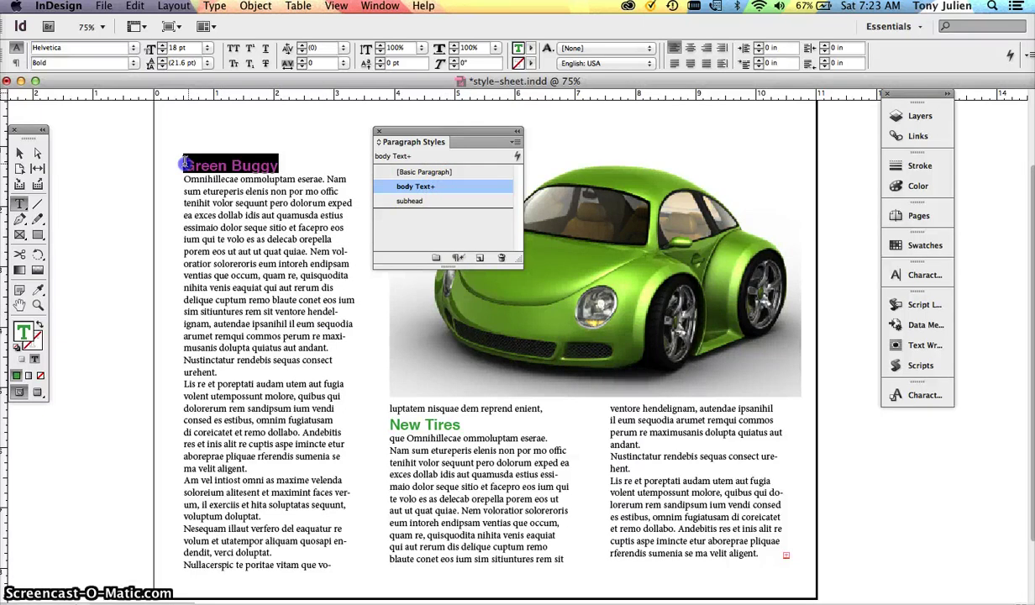
left_click(428, 201)
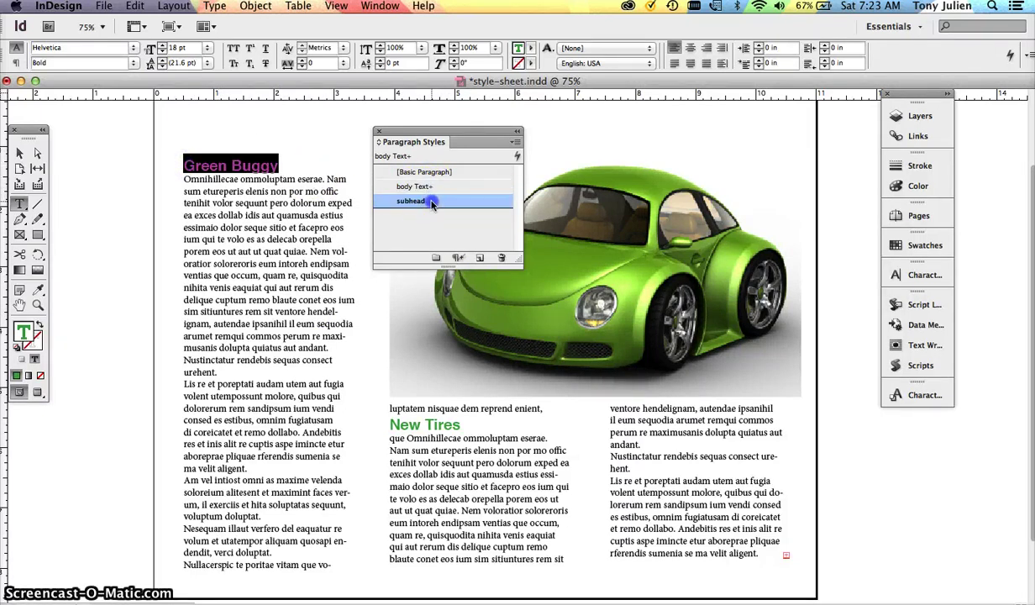
left_click(434, 205)
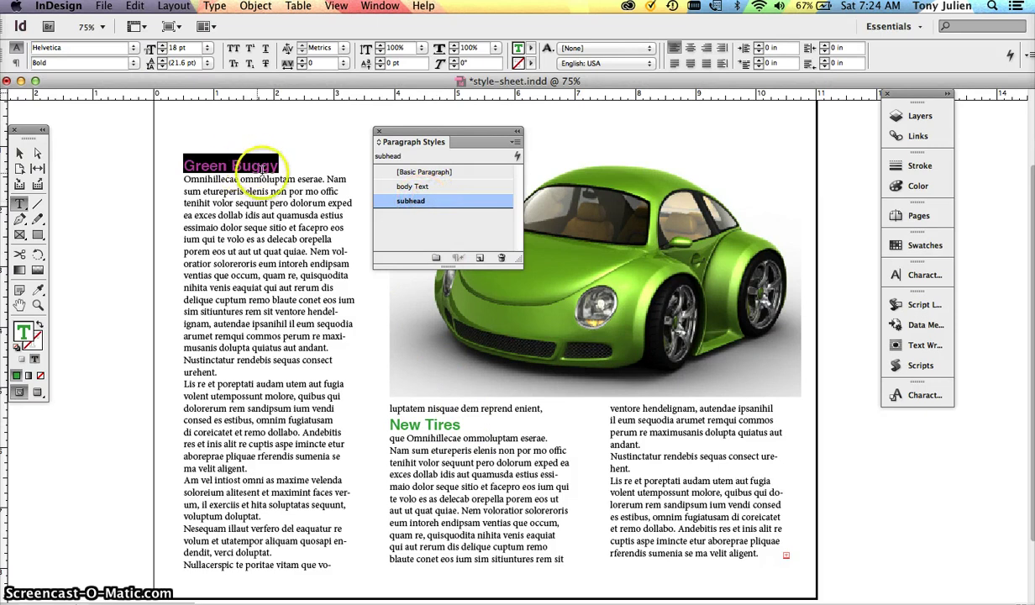
Set the subhead paragraph style's font size to 24 pt, with its options placed clear of the page's headings.
double_click(466, 205)
left_click_drag(416, 104, 500, 108)
left_click(433, 143)
double_click(613, 238)
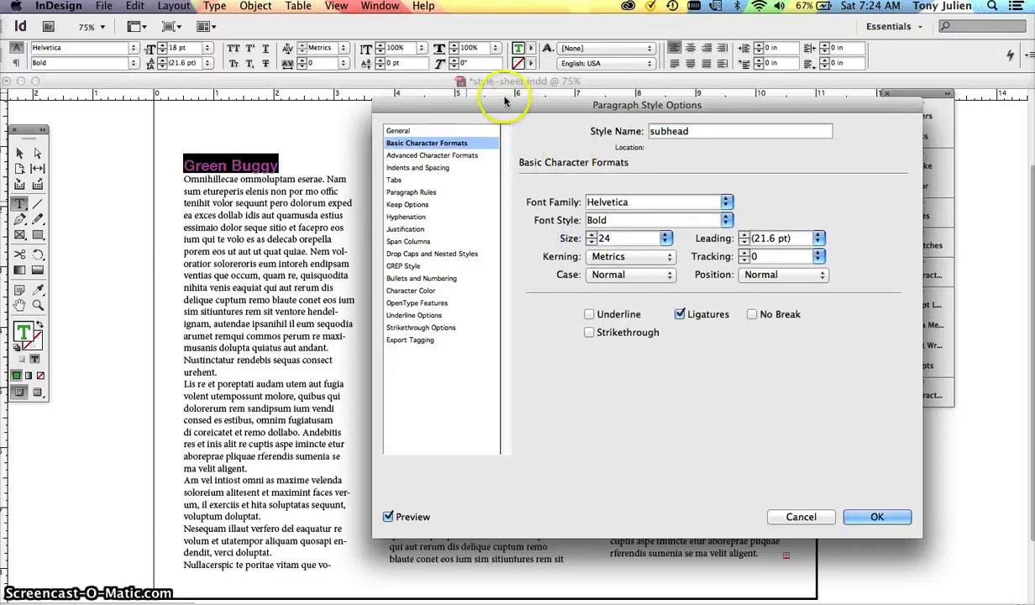
left_click_drag(496, 104, 679, 31)
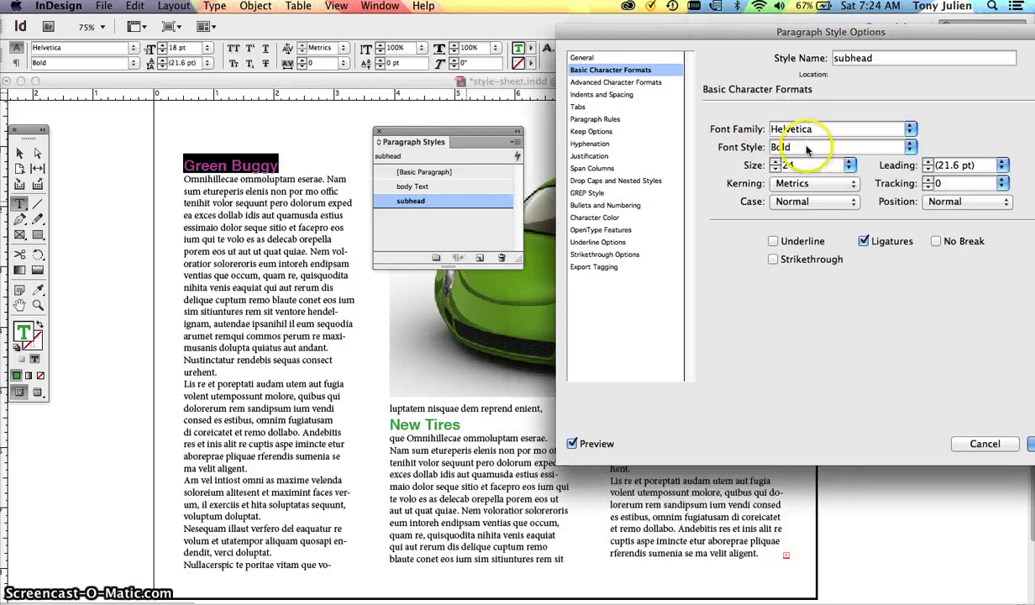
left_click(807, 149)
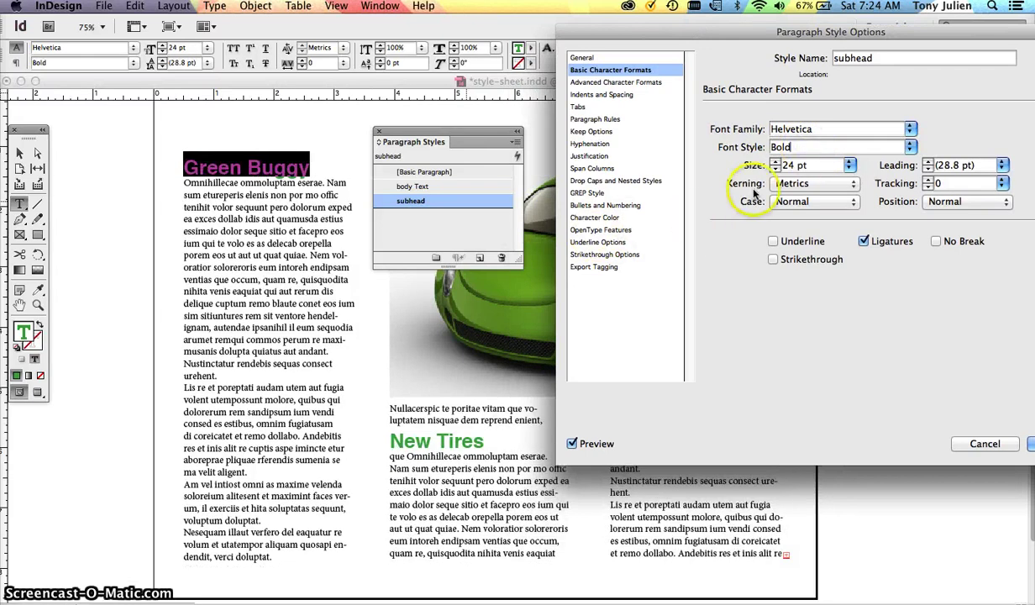
Set the subhead style's character color to the blue swatch C=100 M=90 Y=10 K=0, trying the red and green swatches for comparison.
left_click_drag(626, 30, 555, 28)
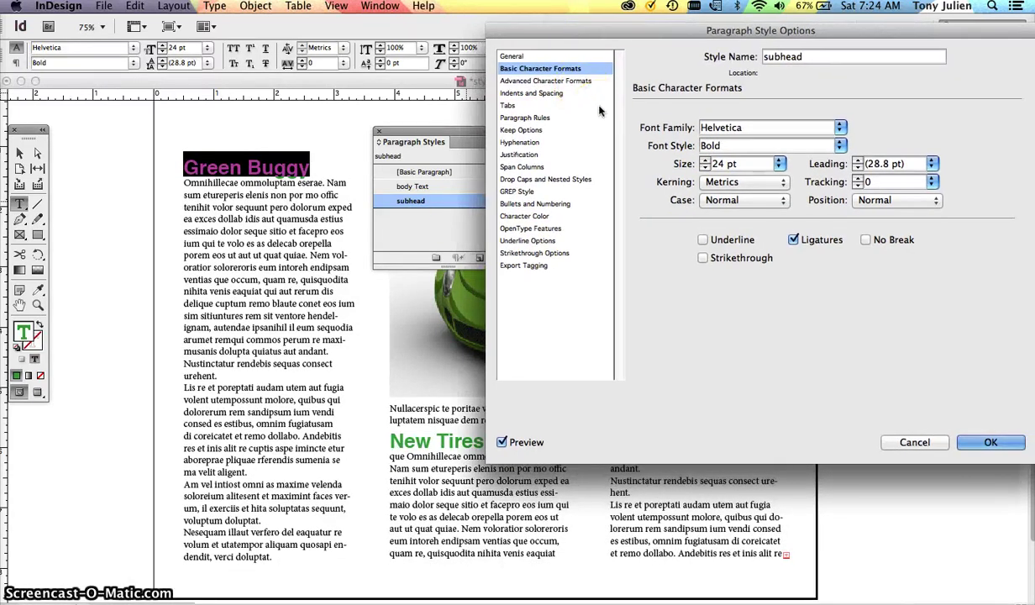
left_click(529, 216)
left_click(704, 202)
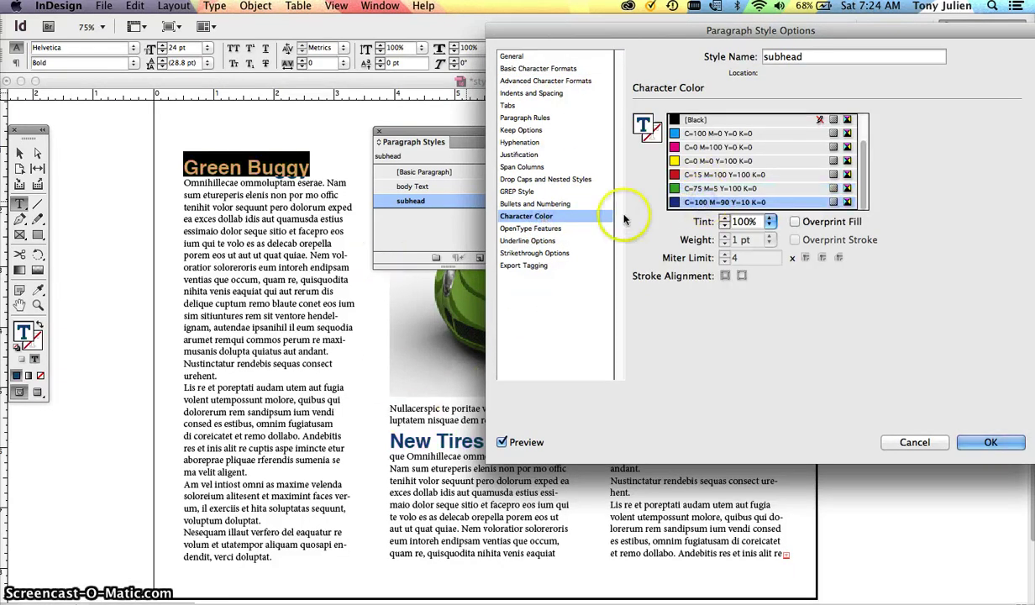
left_click(705, 175)
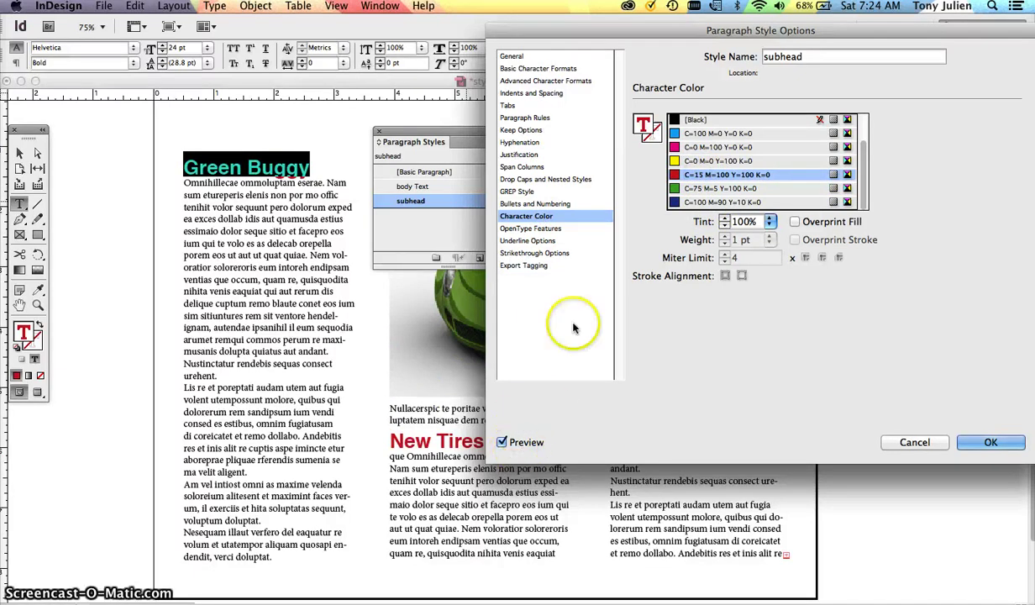
left_click(693, 189)
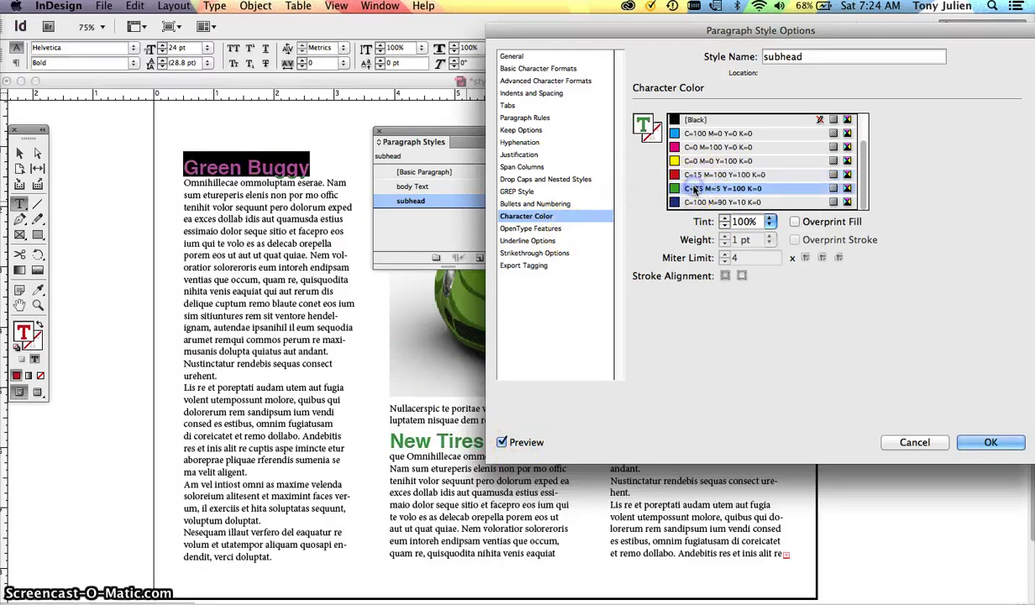
left_click(689, 202)
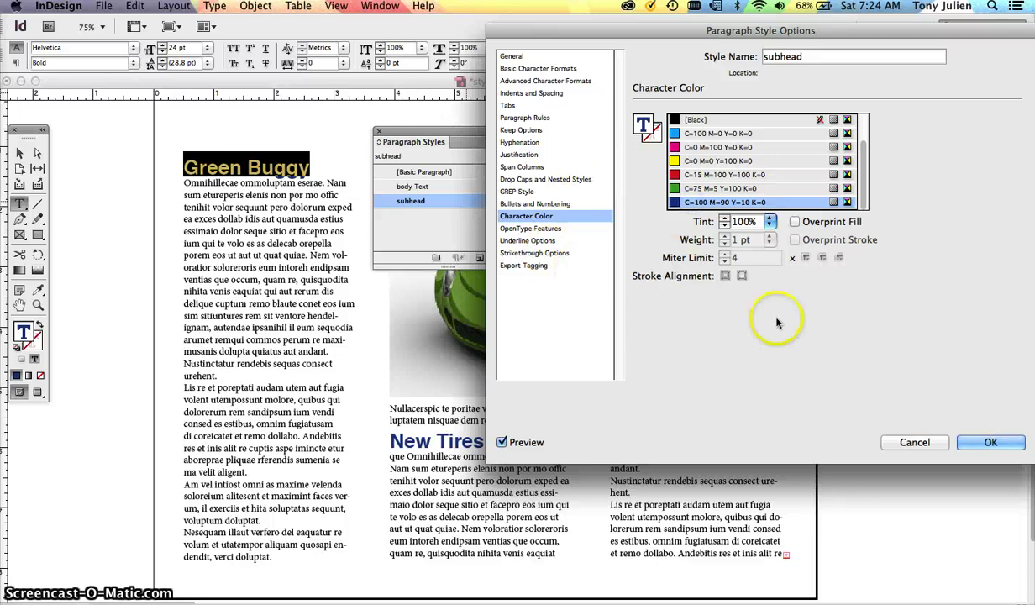
left_click(986, 443)
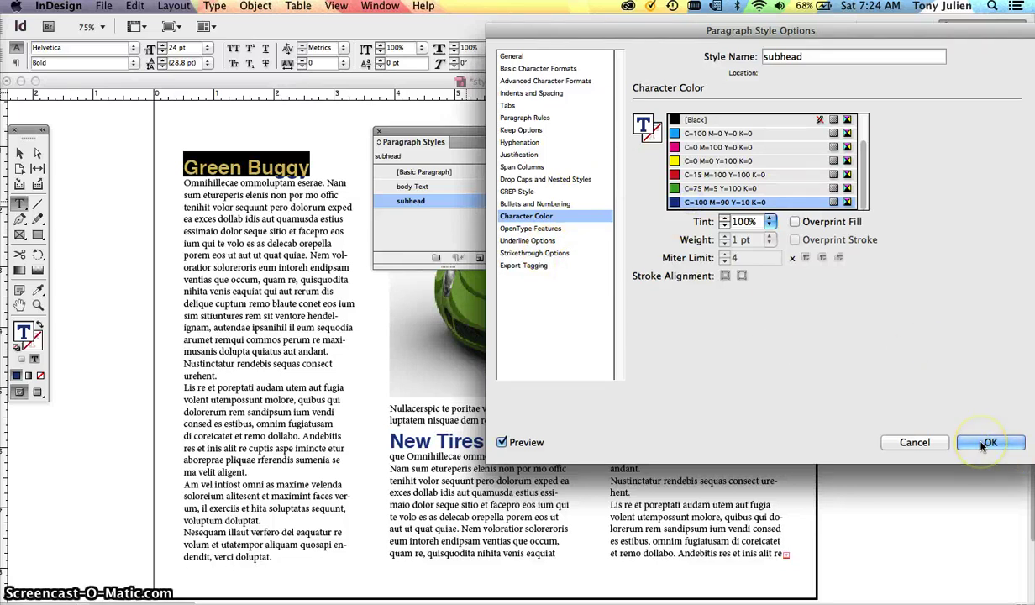
Set the subhead style's space after to 0.125 in and save the style changes.
left_click(533, 94)
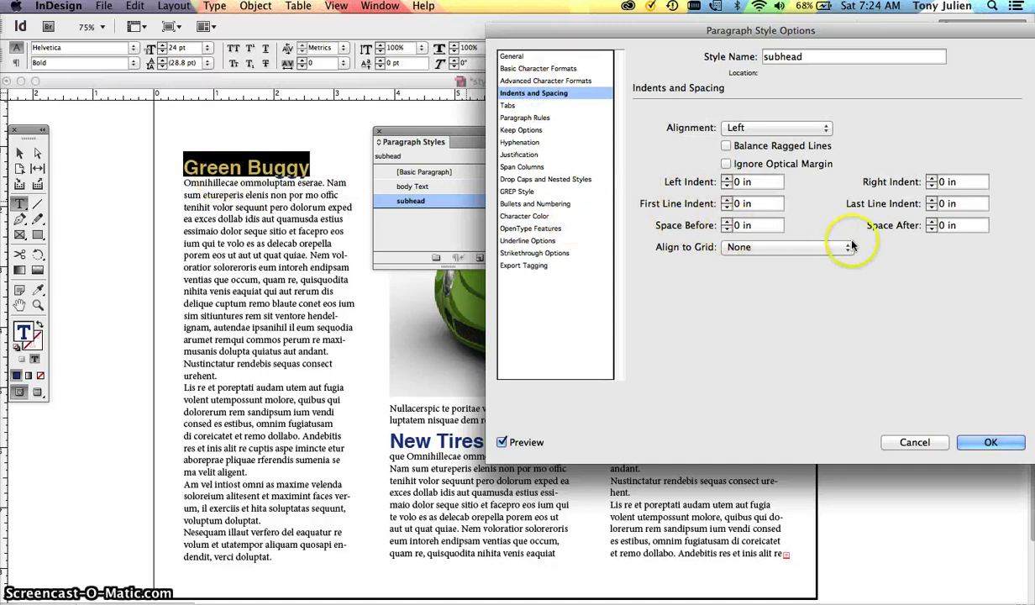
left_click_drag(807, 30, 660, 113)
left_click(785, 305)
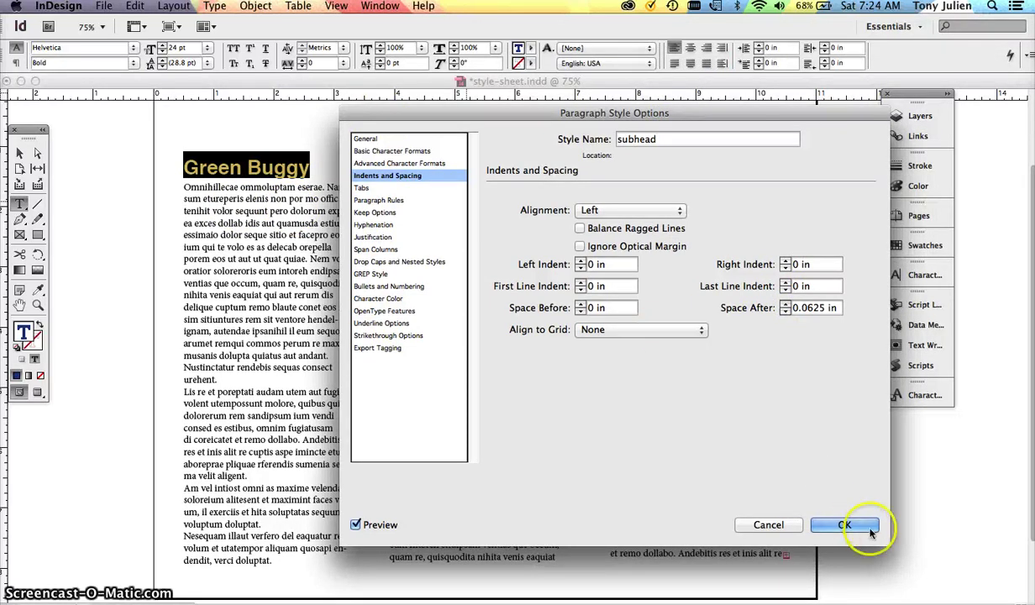
left_click(786, 305)
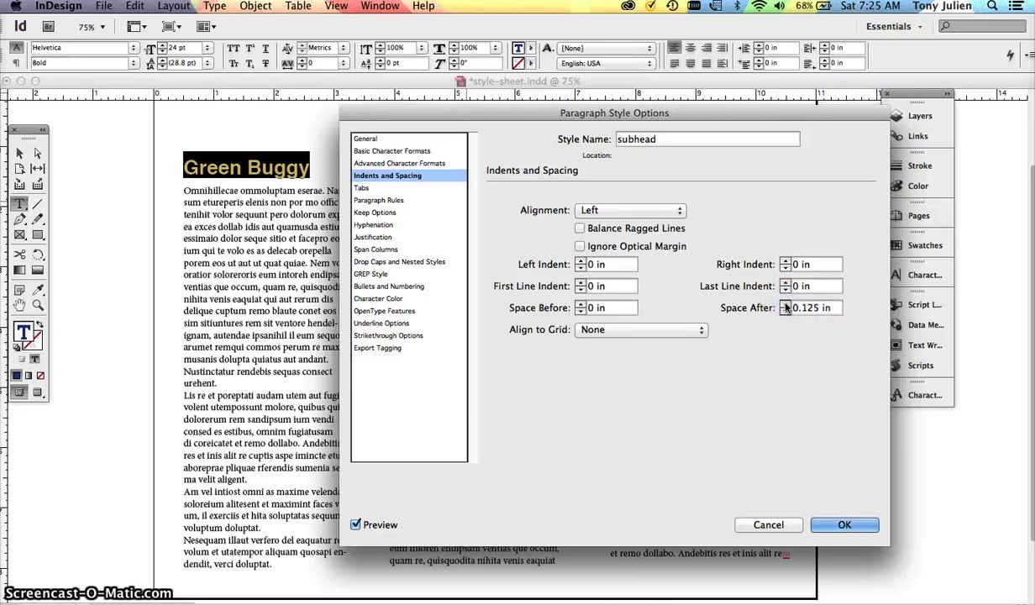
left_click_drag(536, 113, 662, 87)
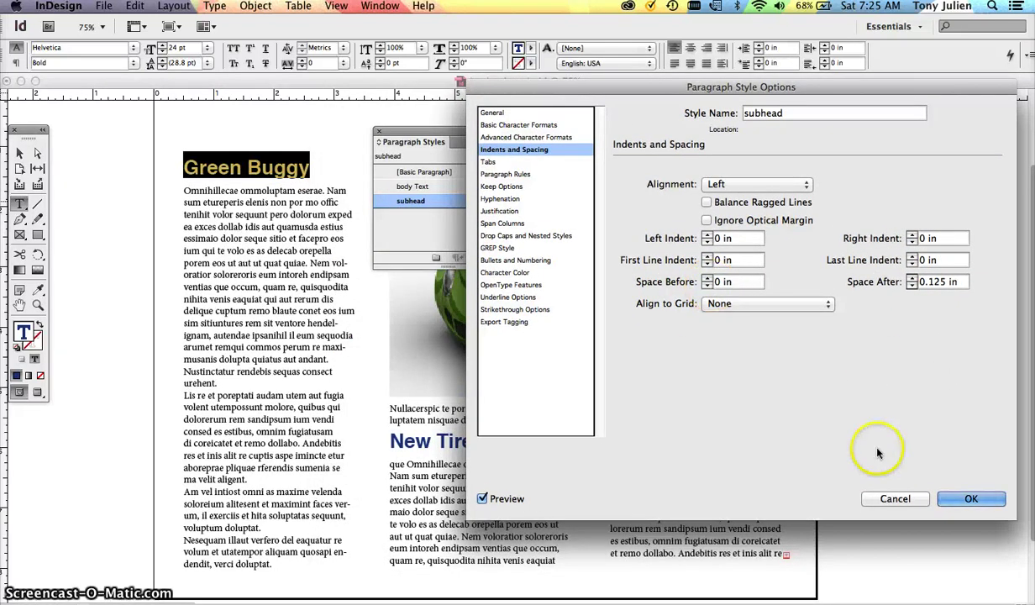
left_click(955, 501)
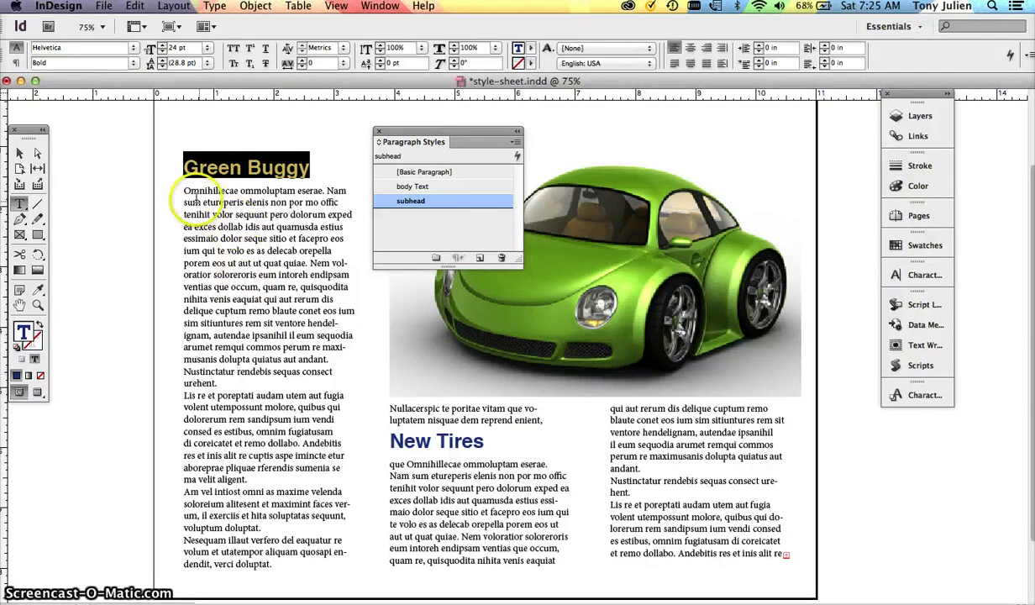
Set the opening sentence of the body text under the "Green Buggy" heading to the Bold font style.
left_click_drag(185, 188, 290, 227)
left_click(323, 236)
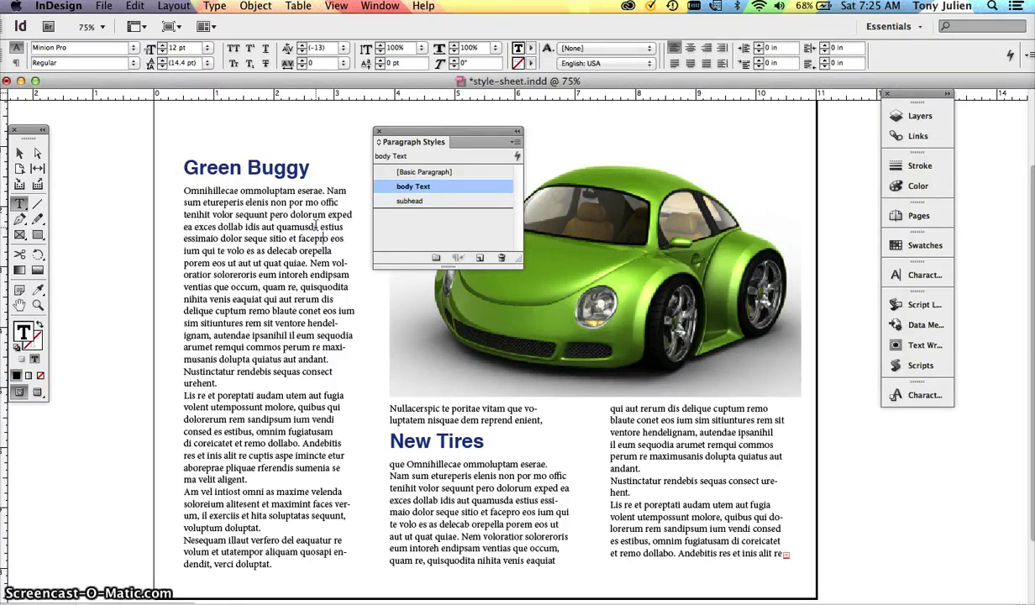
key("super+equal")
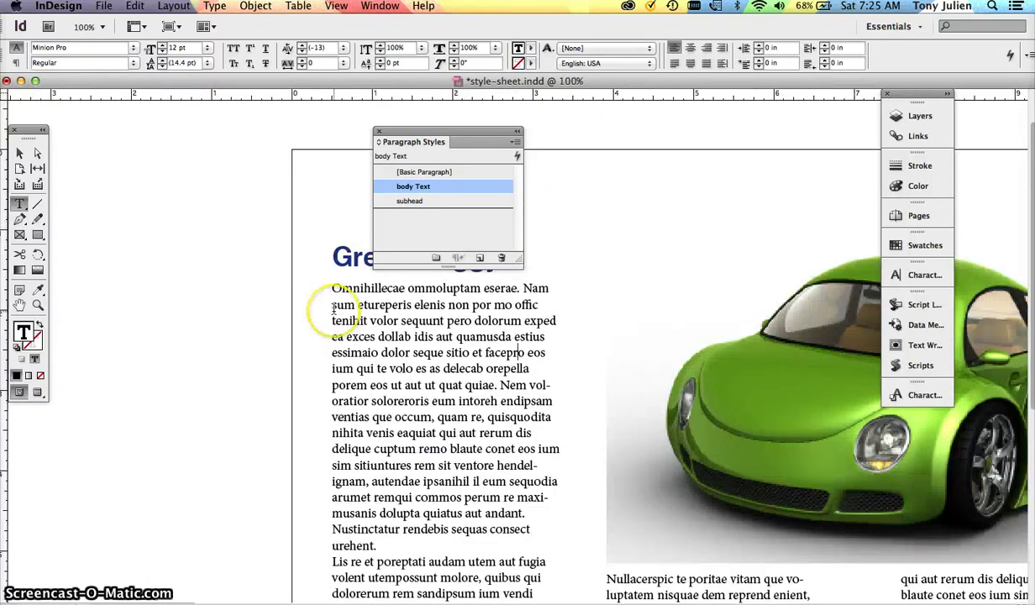
scroll(333, 308, "right", 5)
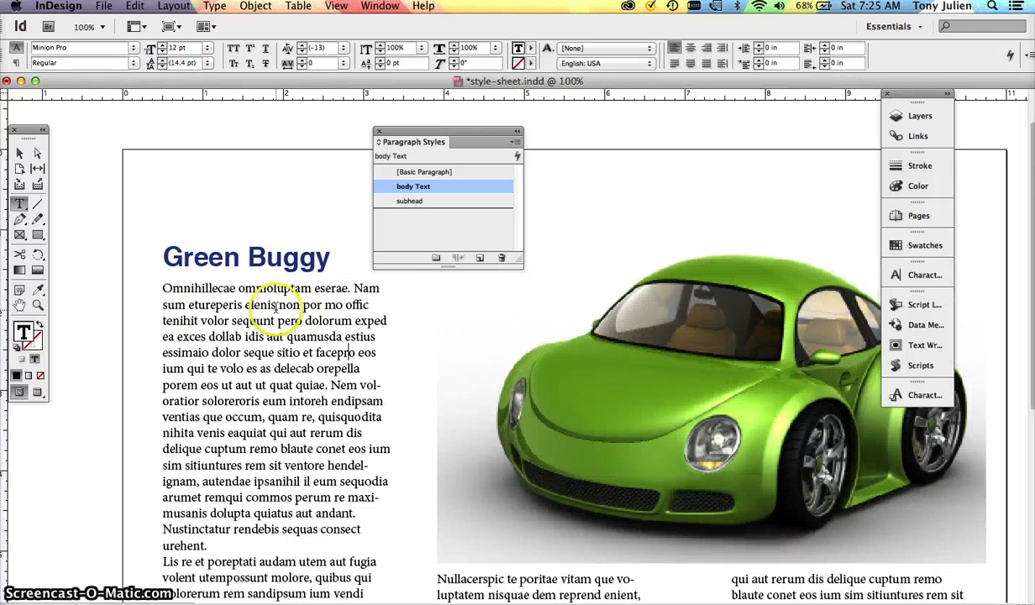
left_click_drag(352, 288, 170, 290)
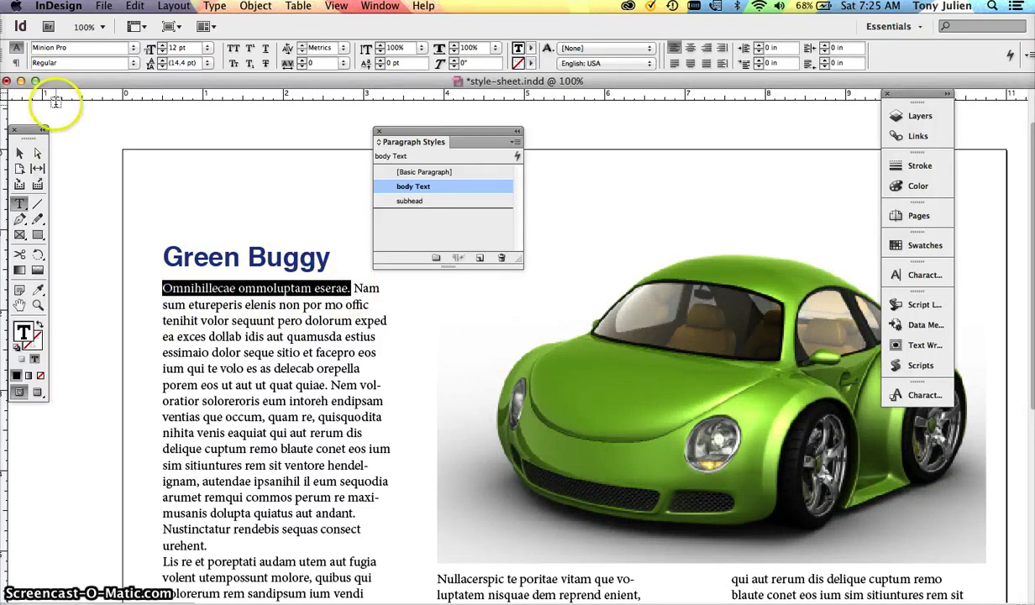
left_click(130, 63)
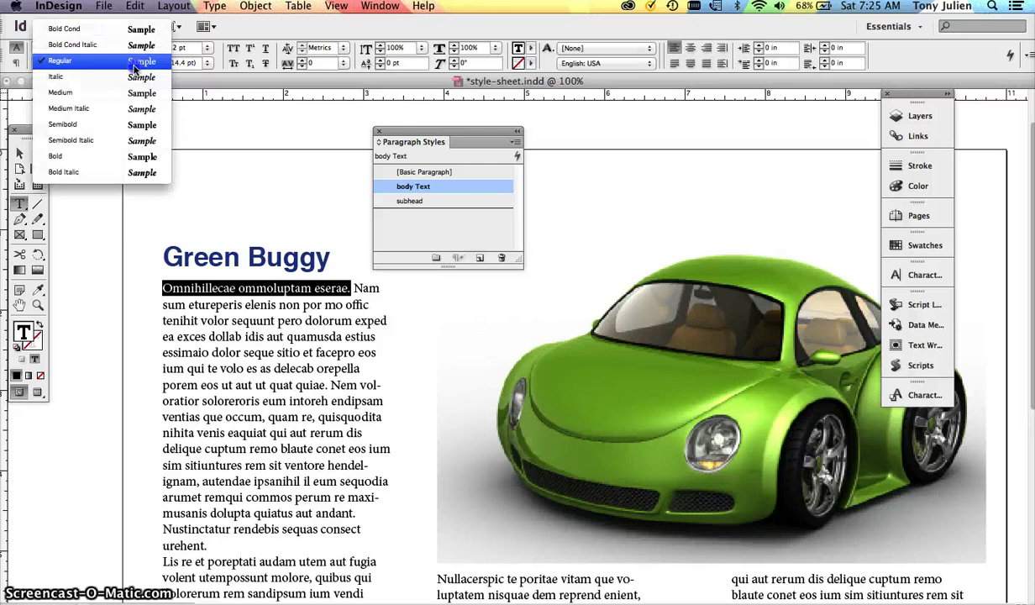
left_click(130, 156)
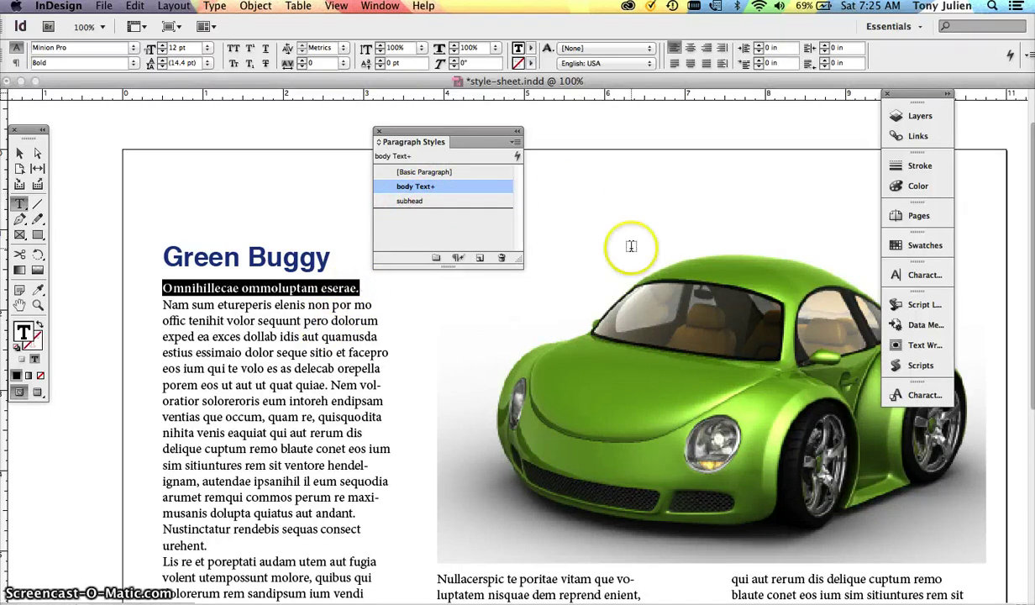
Show the Character Styles panel and dock it beneath the Paragraph Styles panel.
left_click(299, 6)
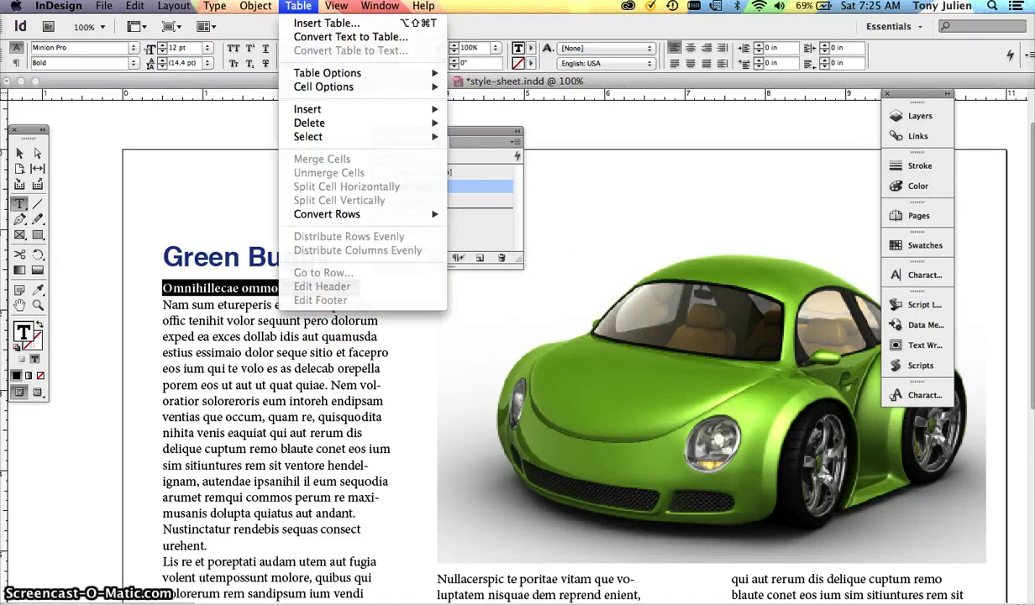
mouse_move(361, 7)
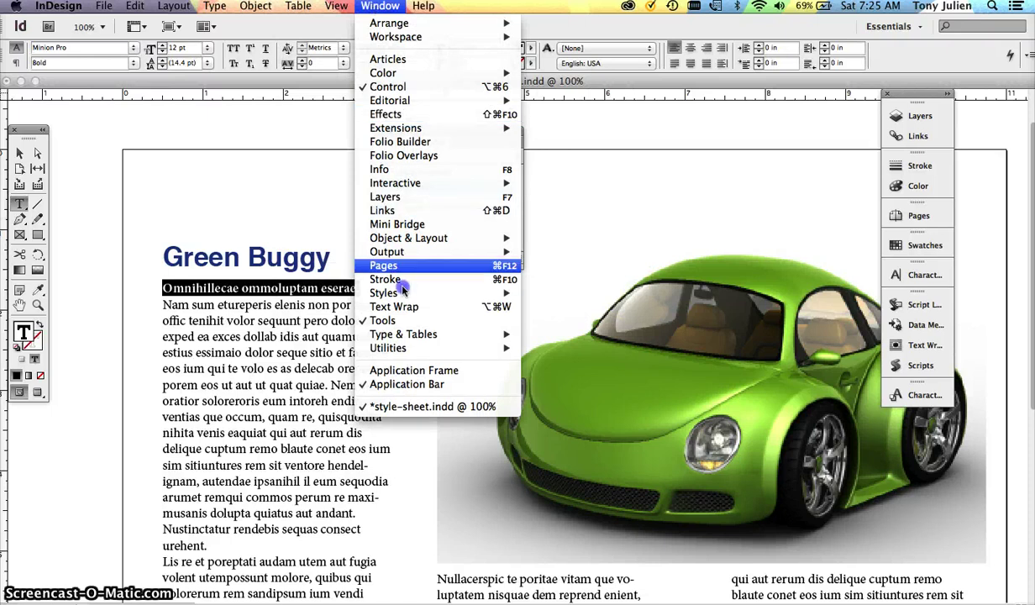
mouse_move(446, 293)
left_click(545, 308)
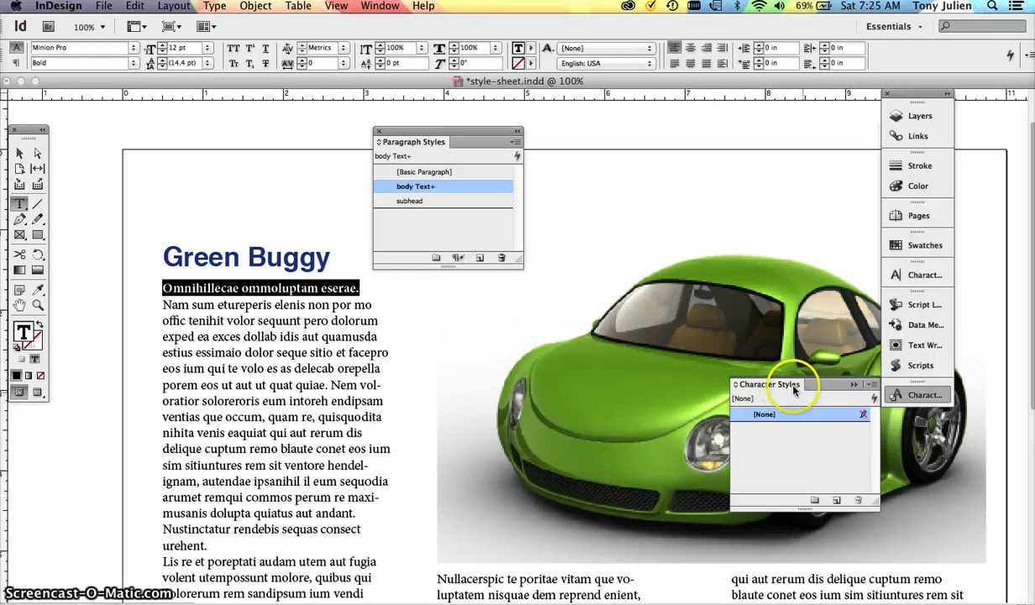
left_click_drag(805, 385, 481, 233)
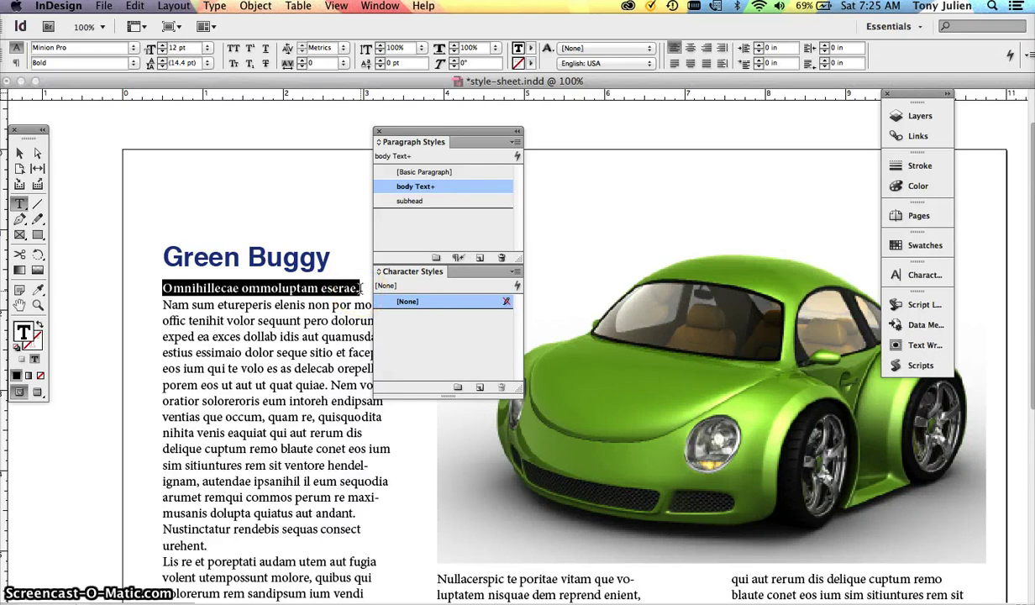
Create a character style named "body text bold" from the selected sentence, with font family Minion Pro and style Bold.
left_click(514, 271)
left_click(554, 277)
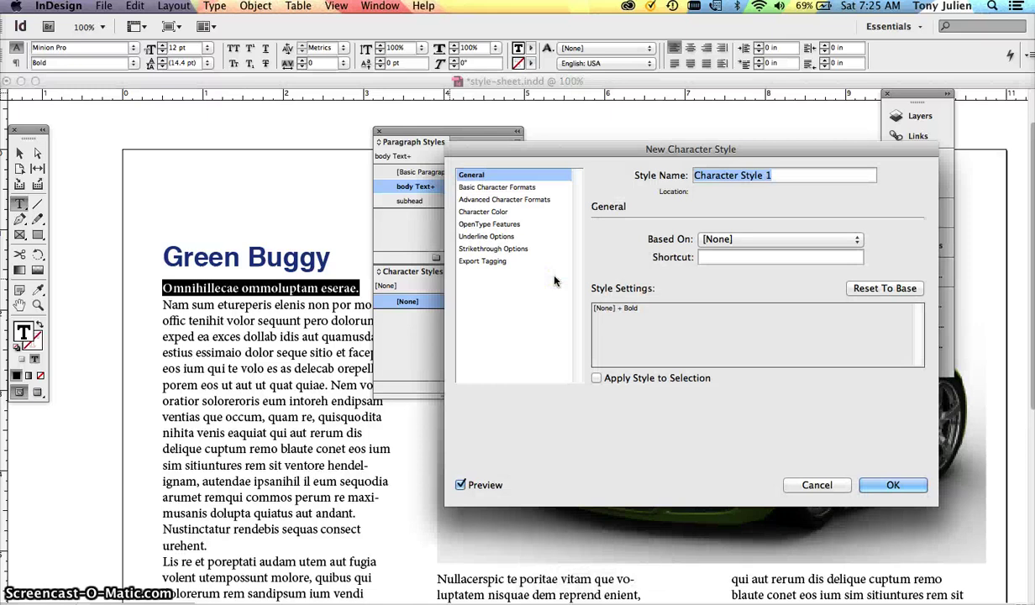
type("bod")
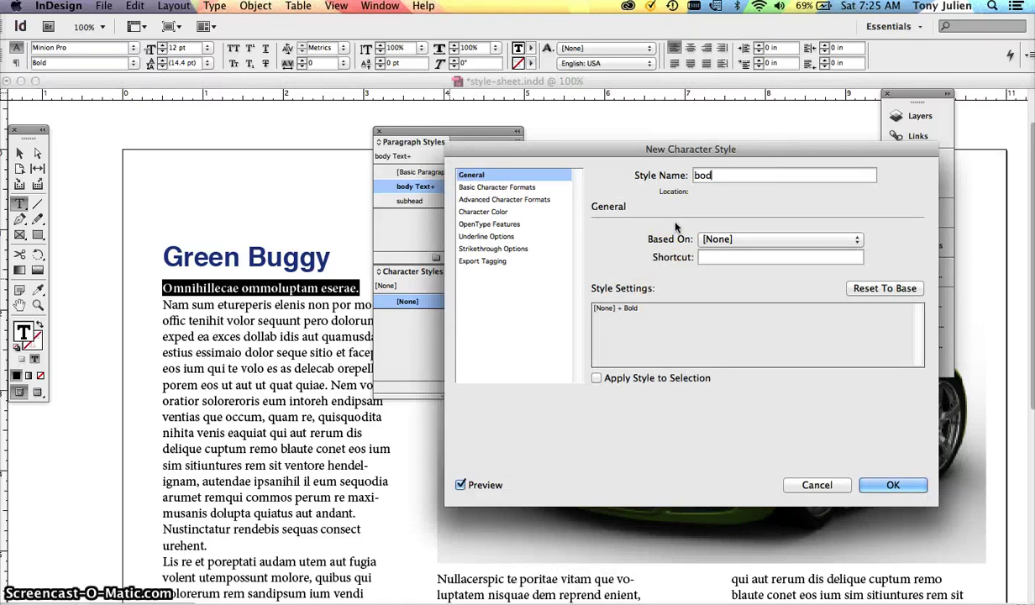
type("y text bold")
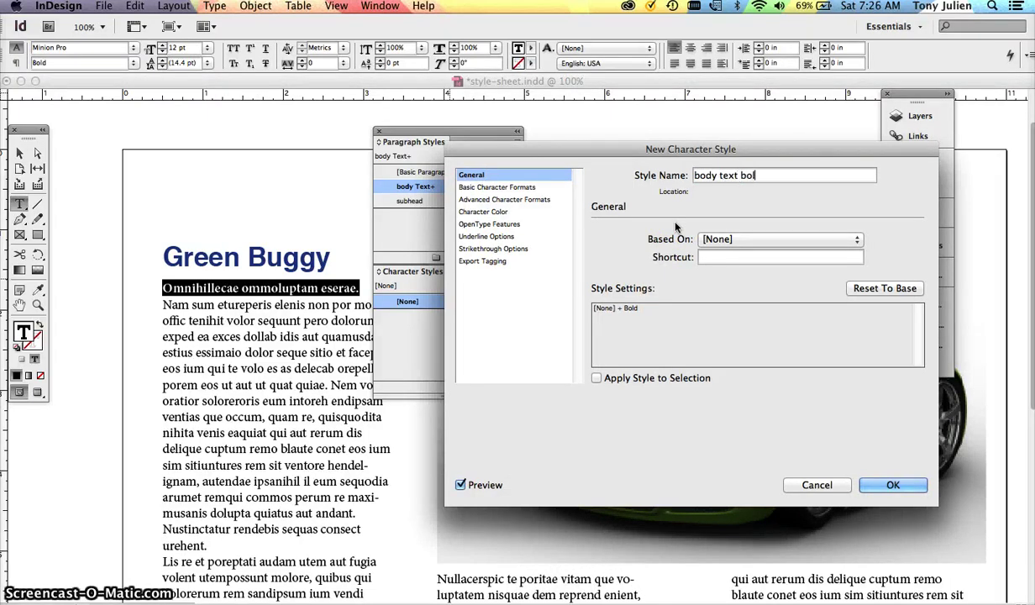
left_click(658, 228)
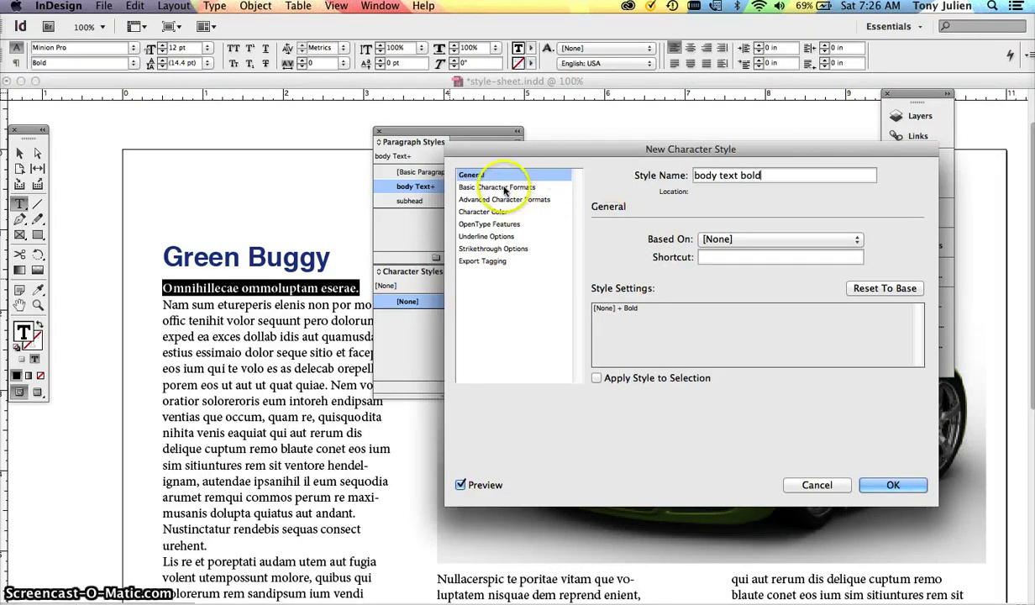
left_click(545, 187)
left_click(747, 246)
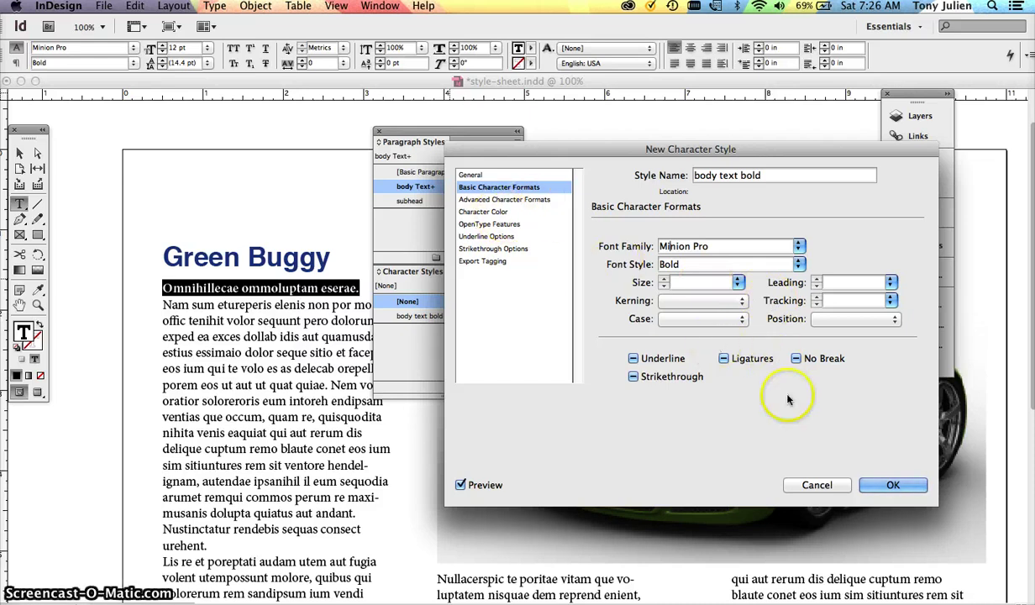
left_click(882, 489)
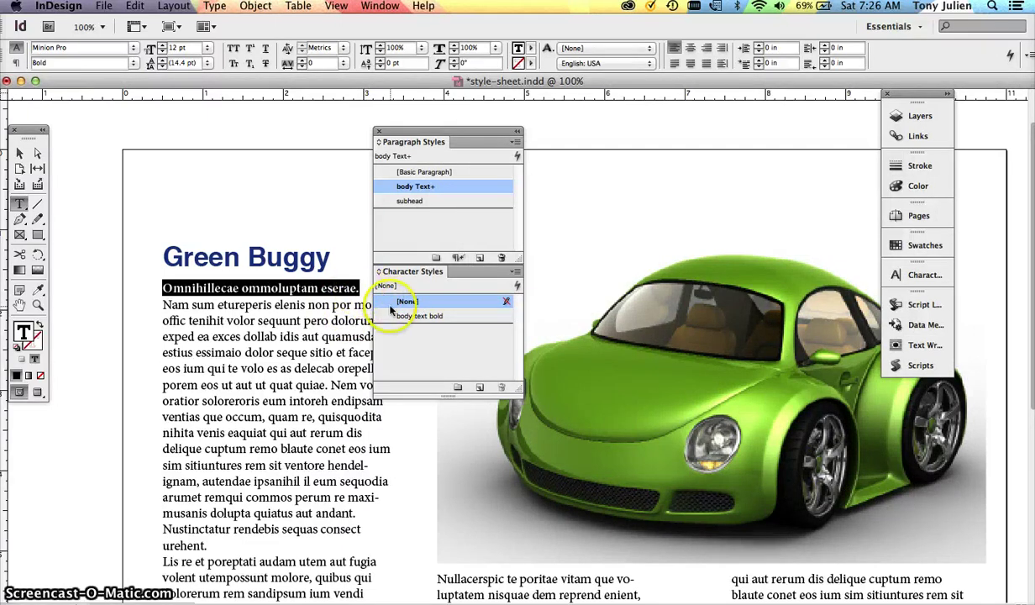
Apply the body text bold character style to the opening sentence and compare the styles used in the rest of the paragraph.
left_click(415, 317)
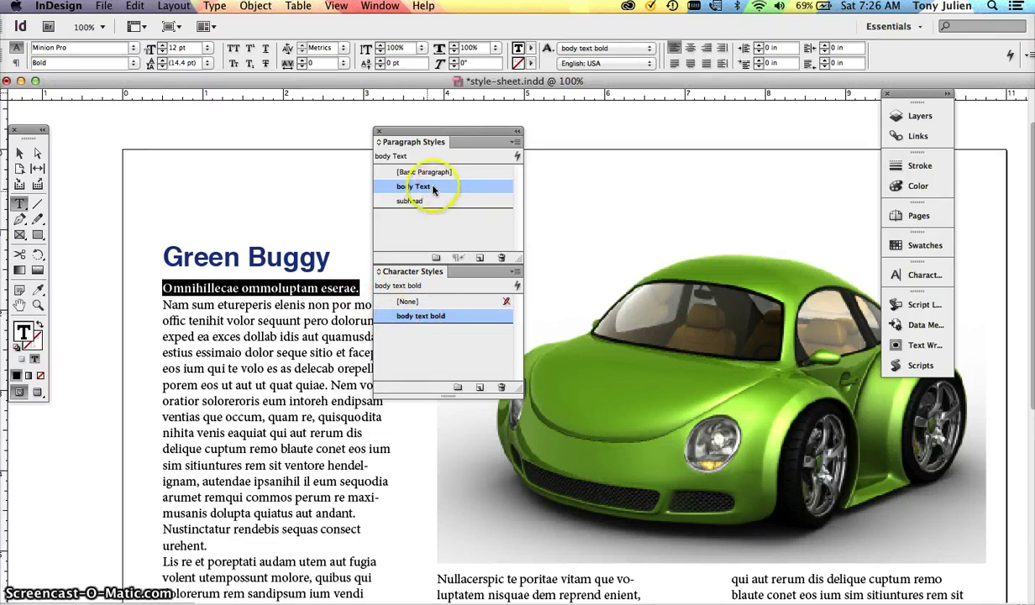
left_click(346, 304)
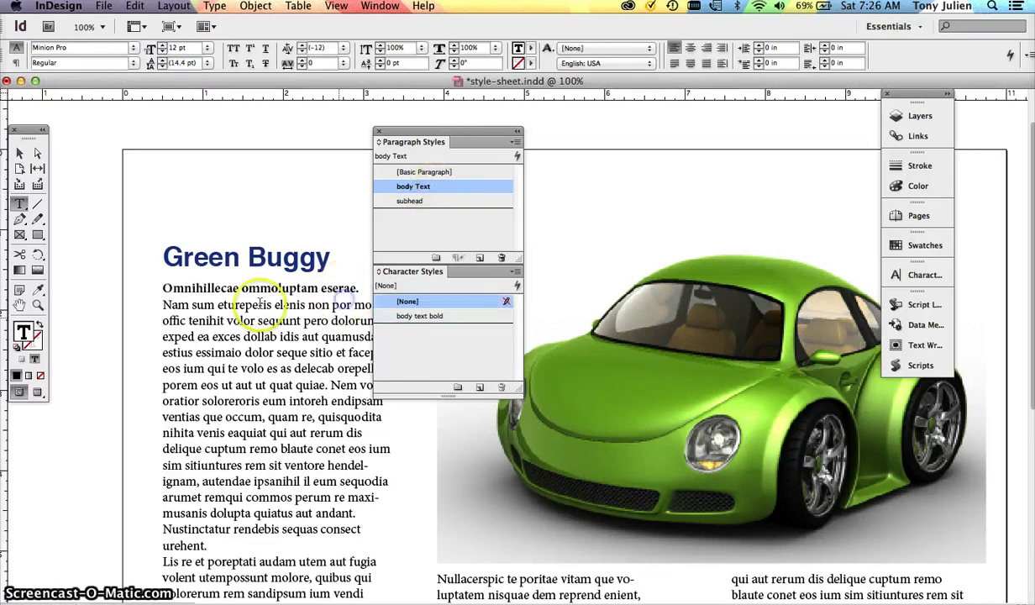
left_click(168, 286)
left_click_drag(192, 288, 346, 415)
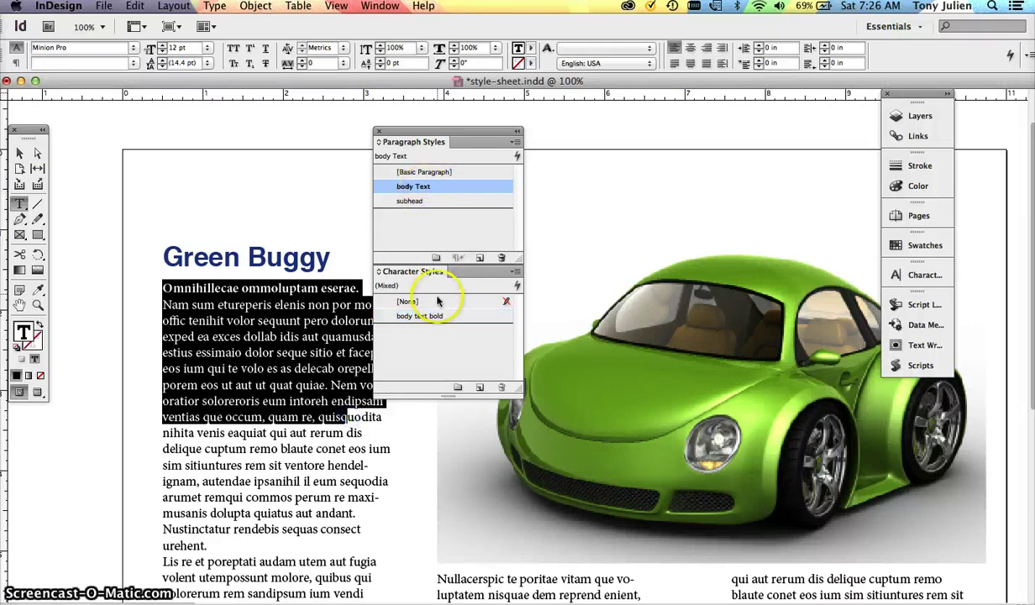
left_click(339, 304)
Set the body text bold style's character color to the magenta swatch C=0 M=100 Y=0 K=0.
left_click_drag(356, 288, 161, 288)
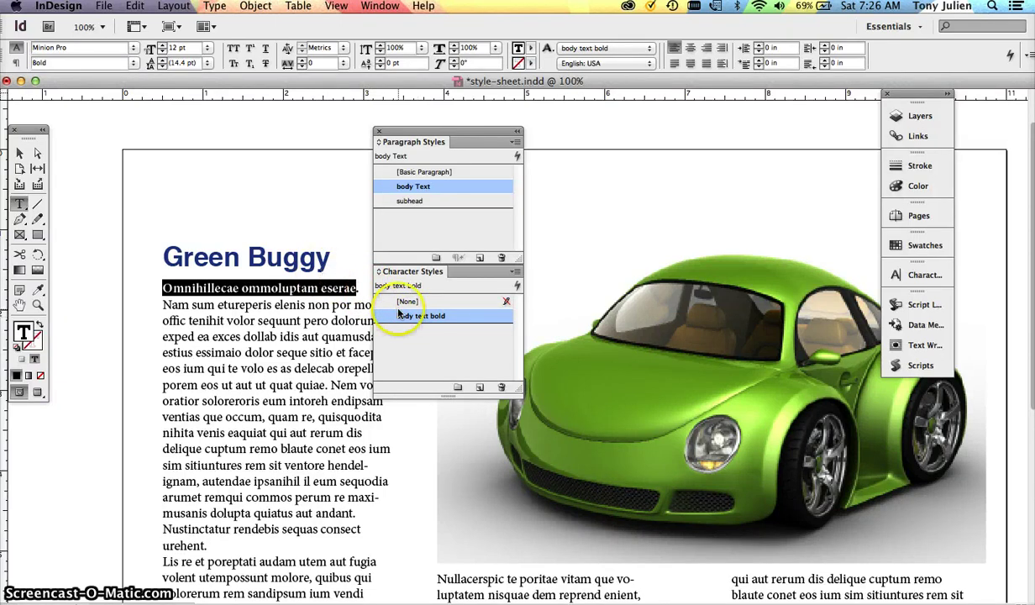
double_click(446, 317)
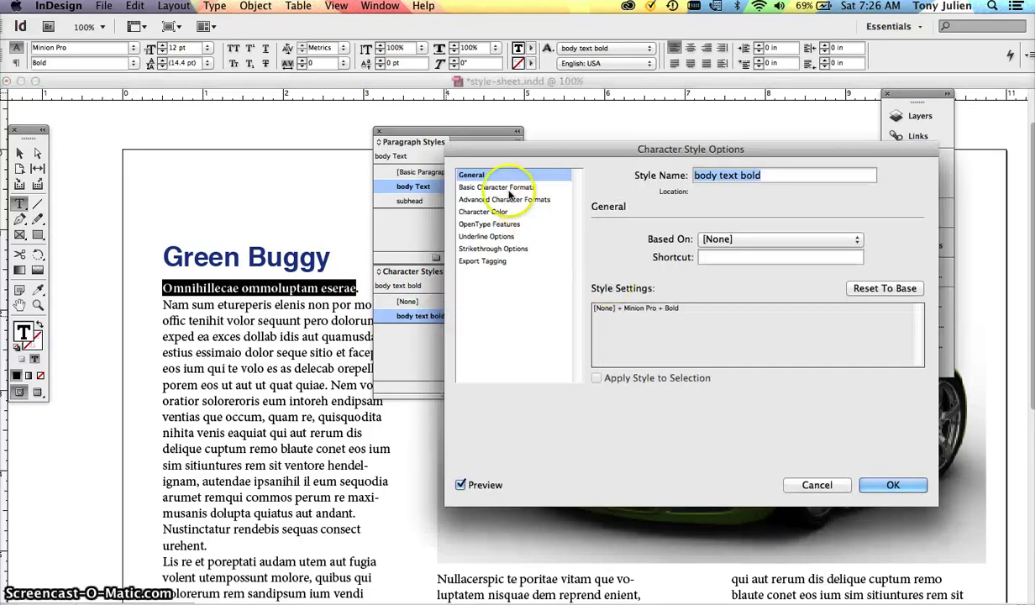
left_click(487, 212)
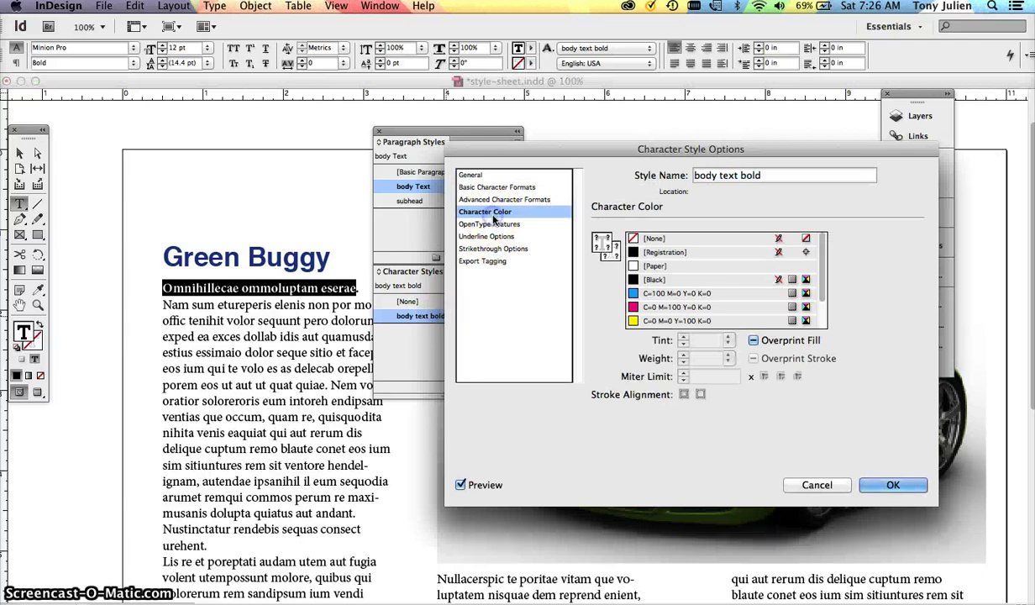
left_click(645, 307)
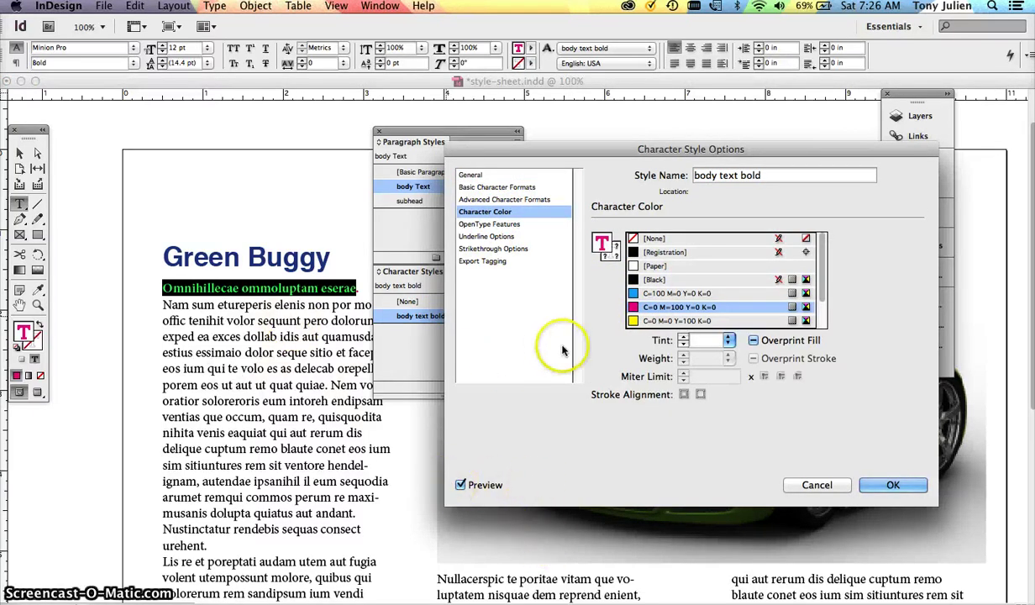
Try 14 pt for the body text bold style, set its font size to 12 pt, and save the style changes.
left_click(496, 187)
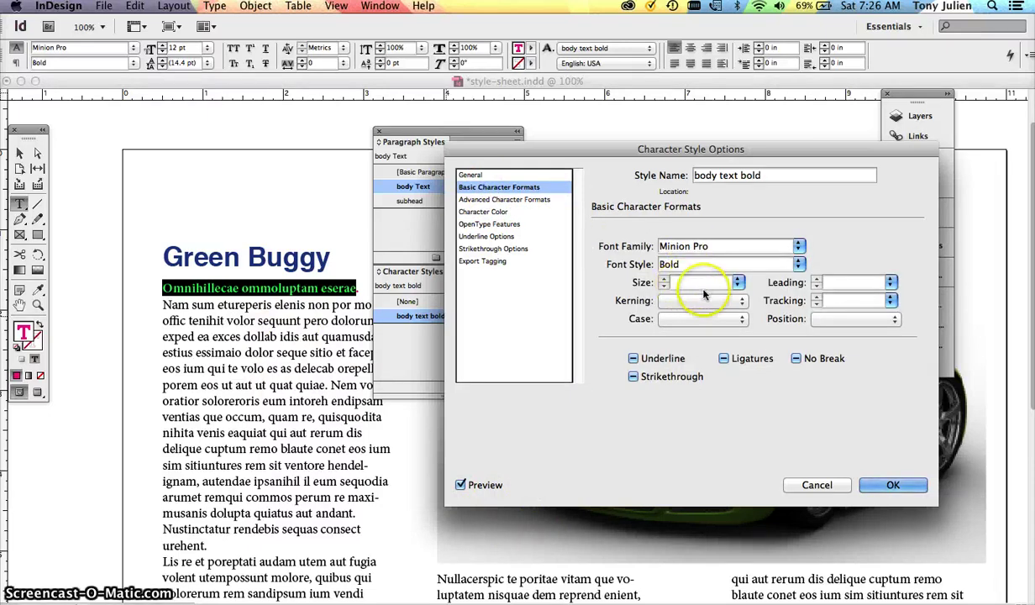
left_click(677, 282)
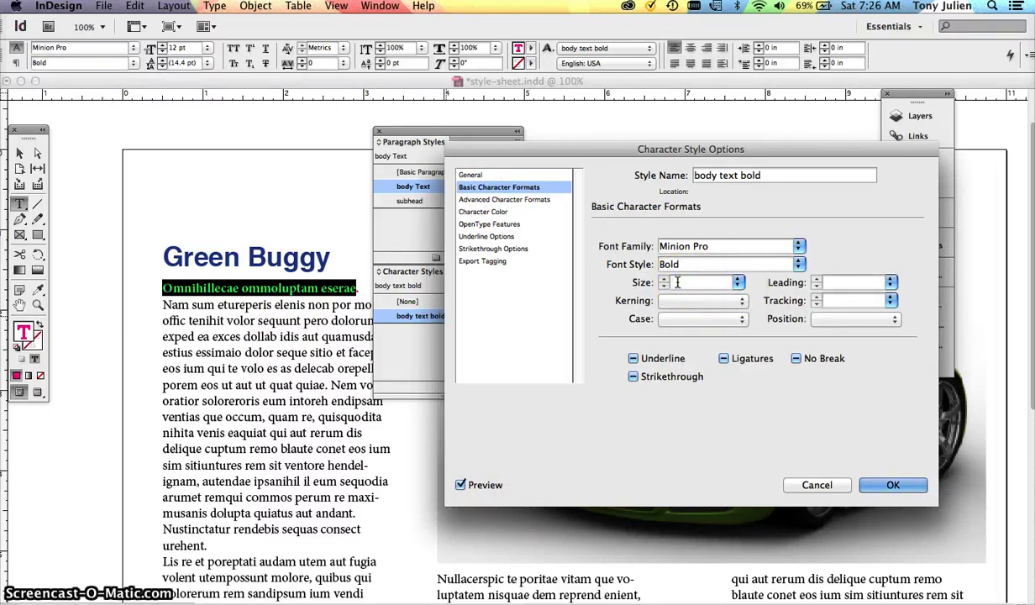
left_click(834, 283)
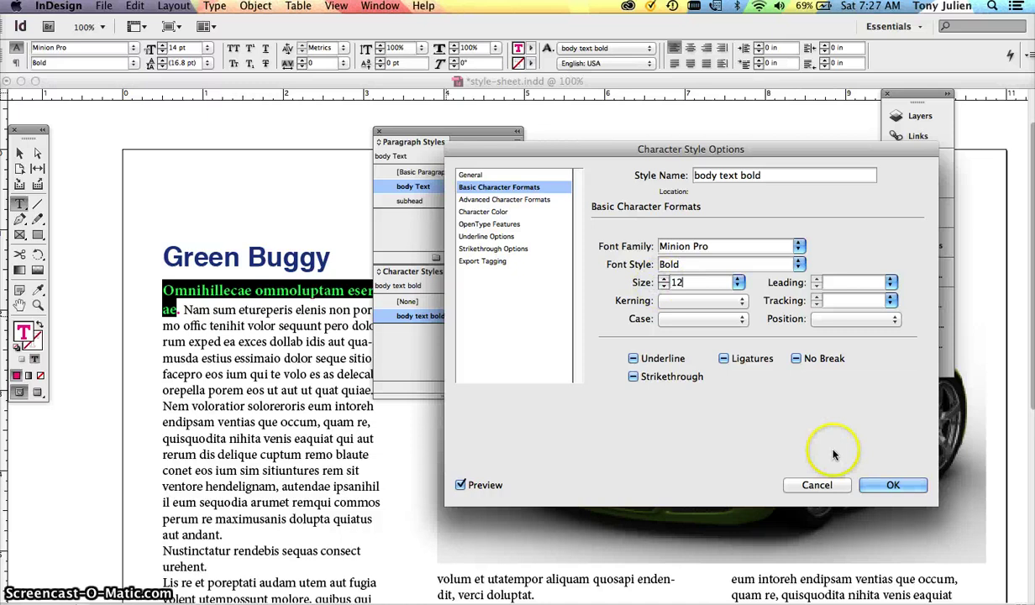
left_click(889, 485)
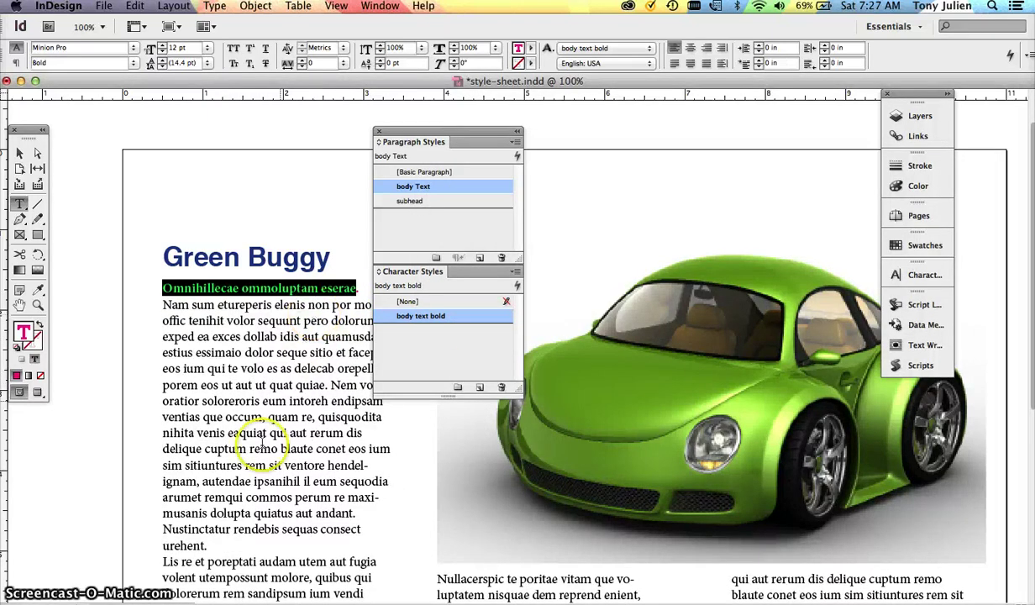
Set the words "delique cuptum" in the first column's body text to the Italic font style.
left_click_drag(249, 449, 164, 449)
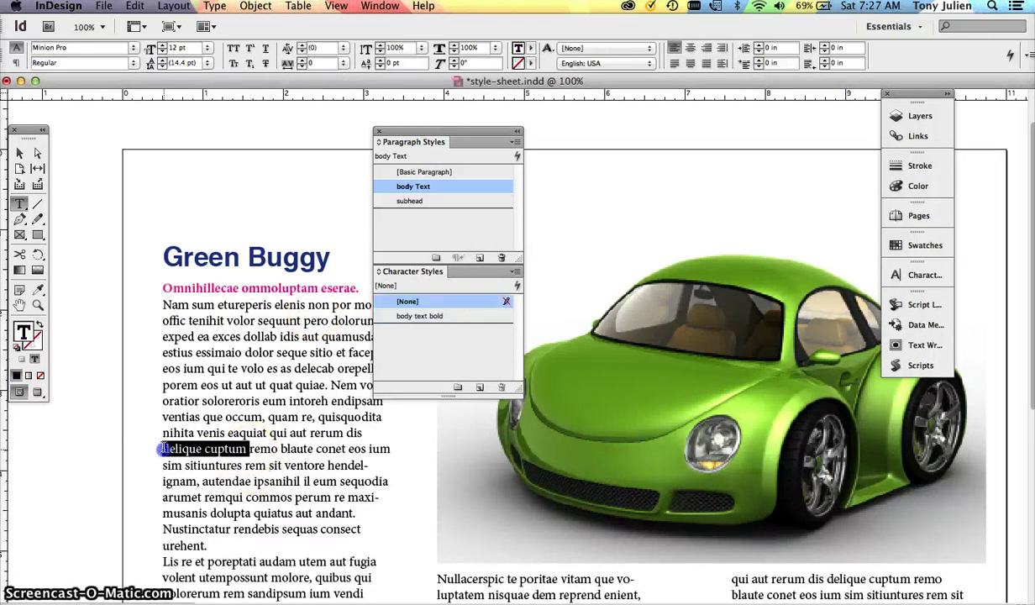
left_click(132, 65)
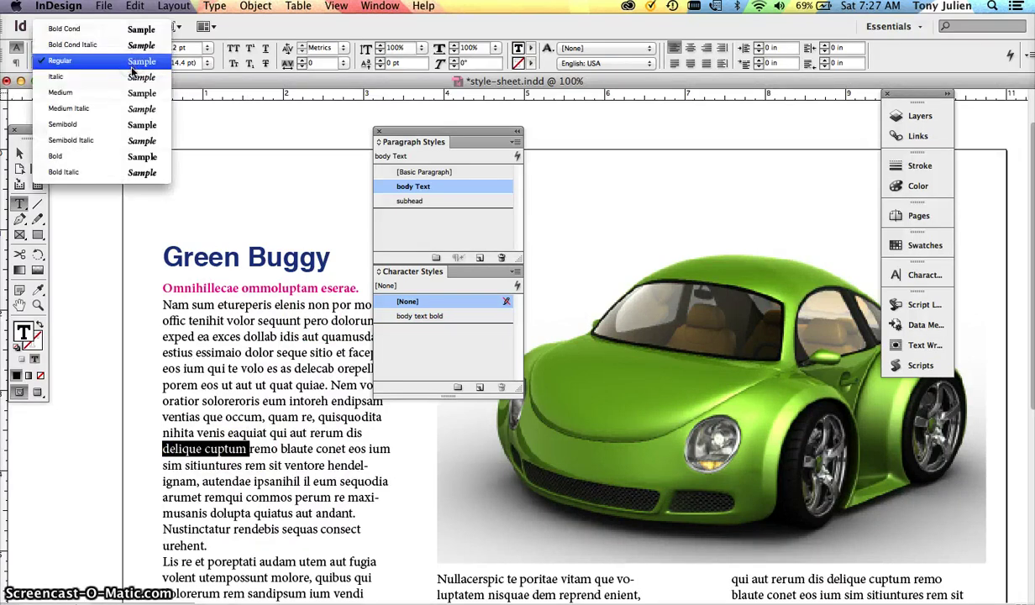
left_click(143, 76)
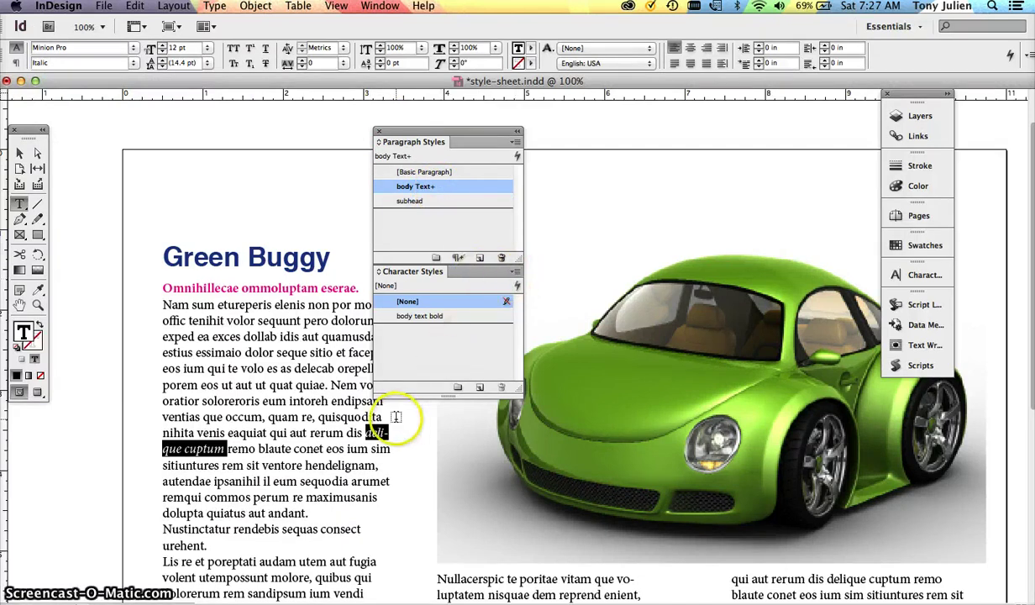
Create a character style named "body text italics" from the selected words, with font family Minion Pro and style Italic.
left_click(514, 271)
left_click(554, 274)
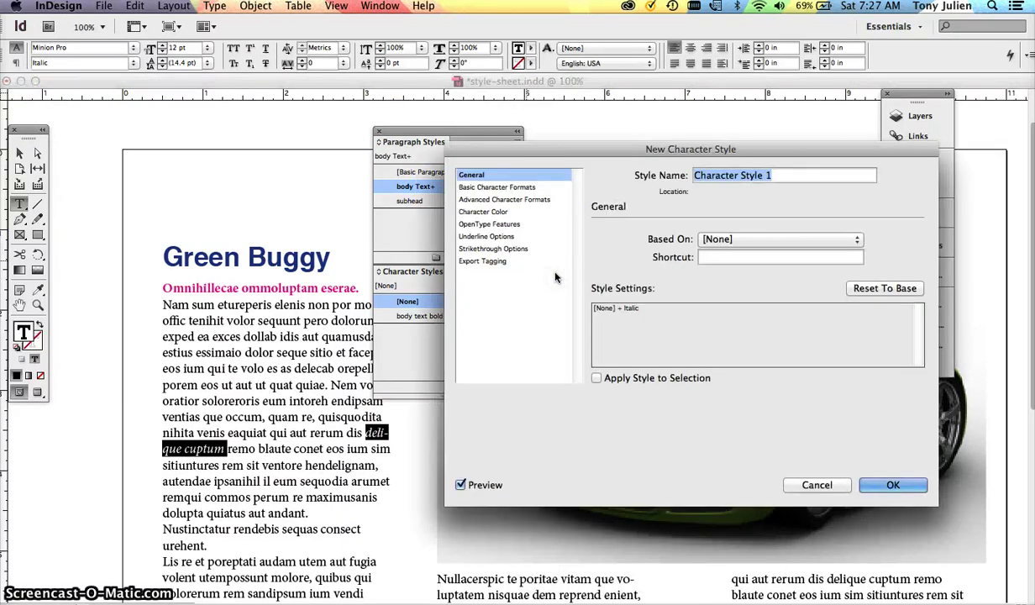
type("body text it")
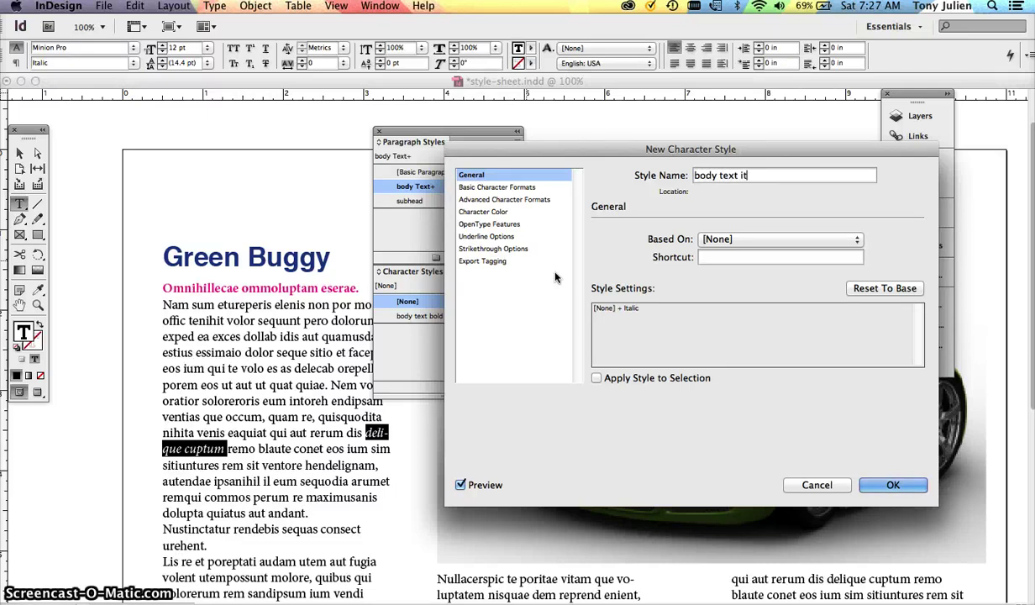
type("alics")
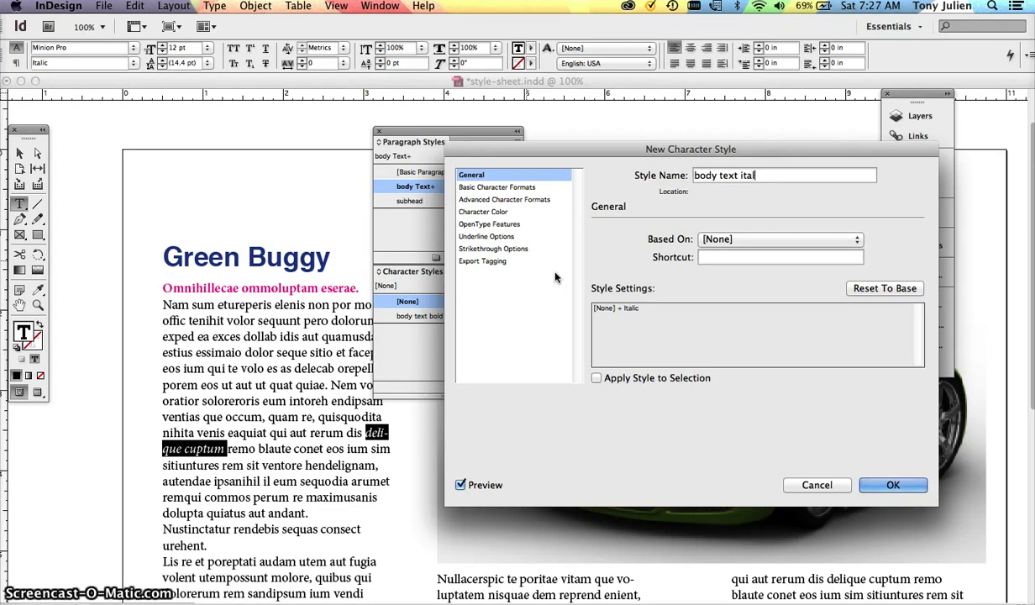
left_click(500, 187)
left_click(676, 246)
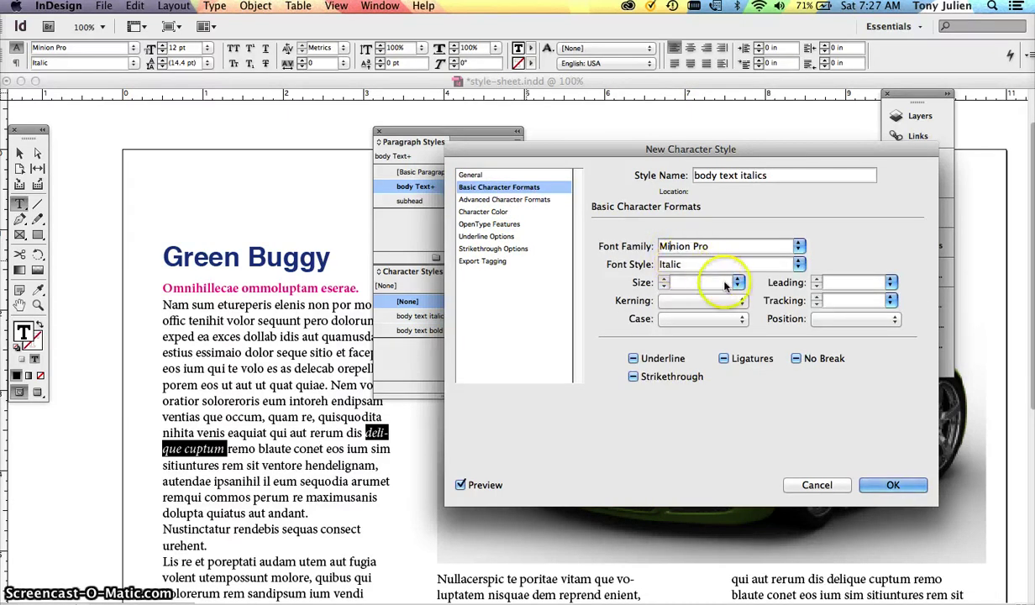
left_click(873, 485)
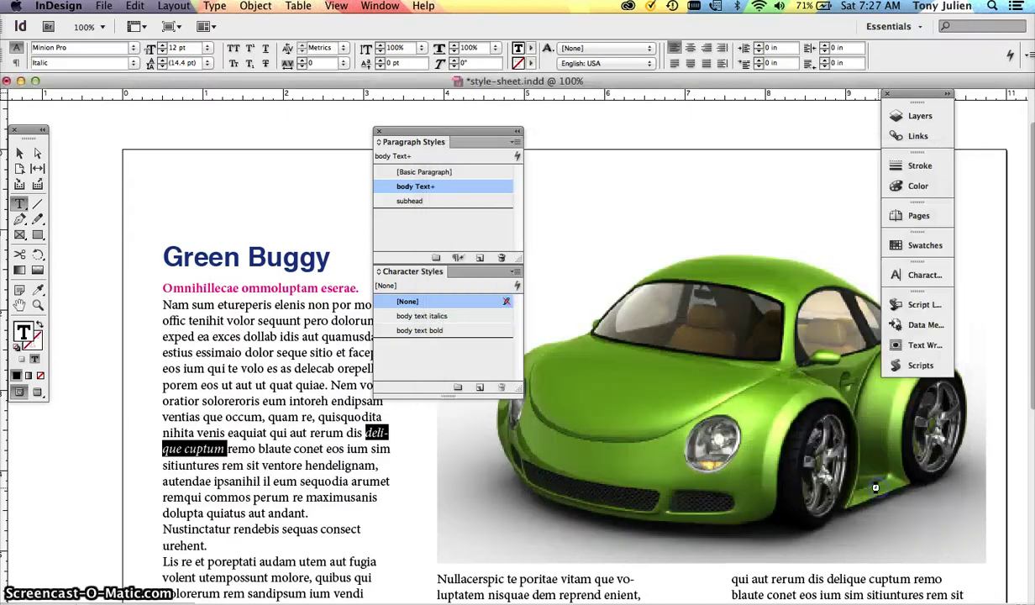
Apply the body text italics character style to the words "delique cuptum" and "ma velit aligent." in the first column.
left_click(413, 317)
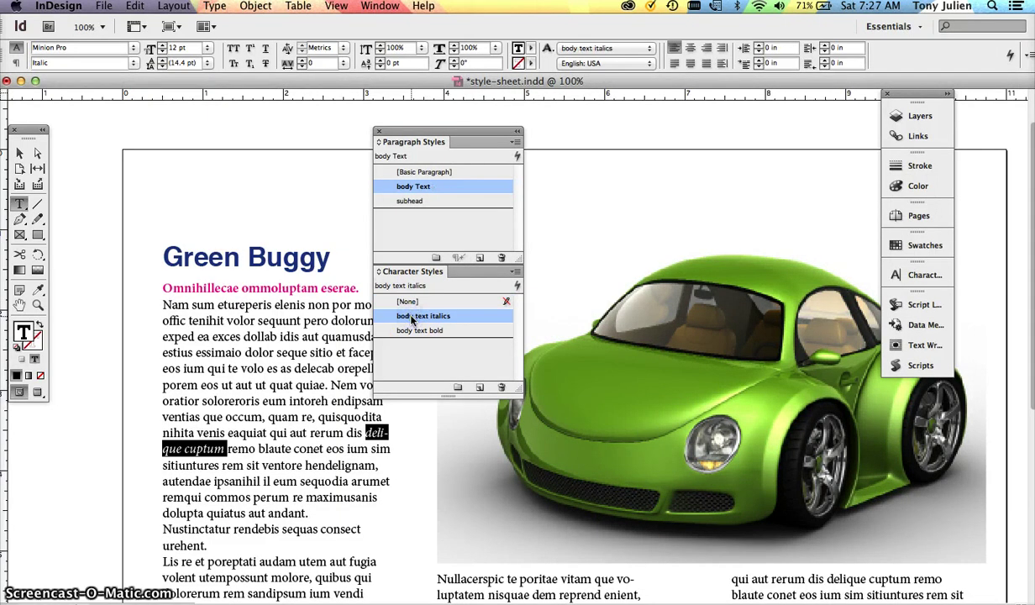
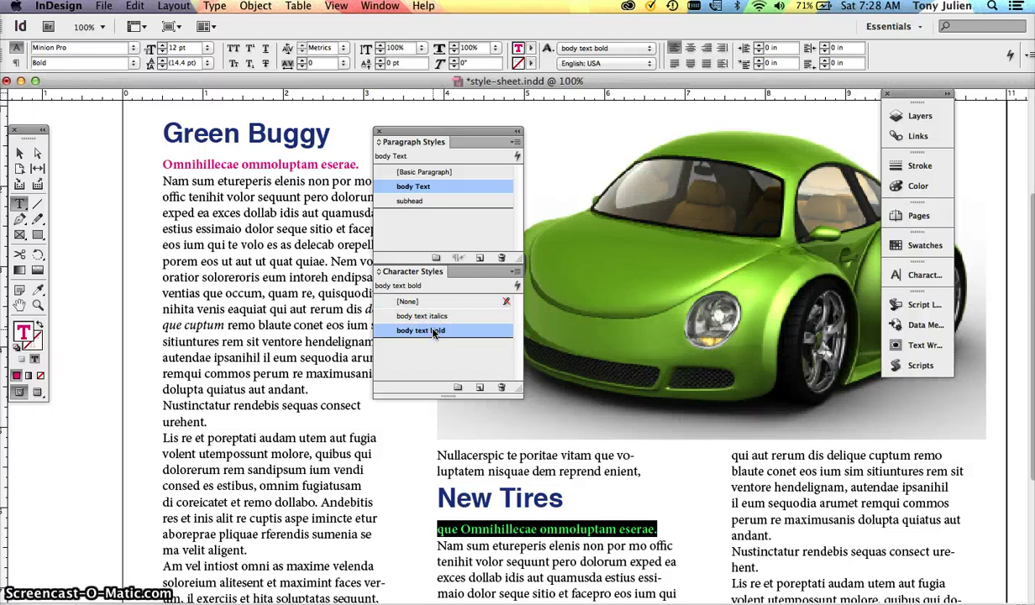
left_click(250, 551)
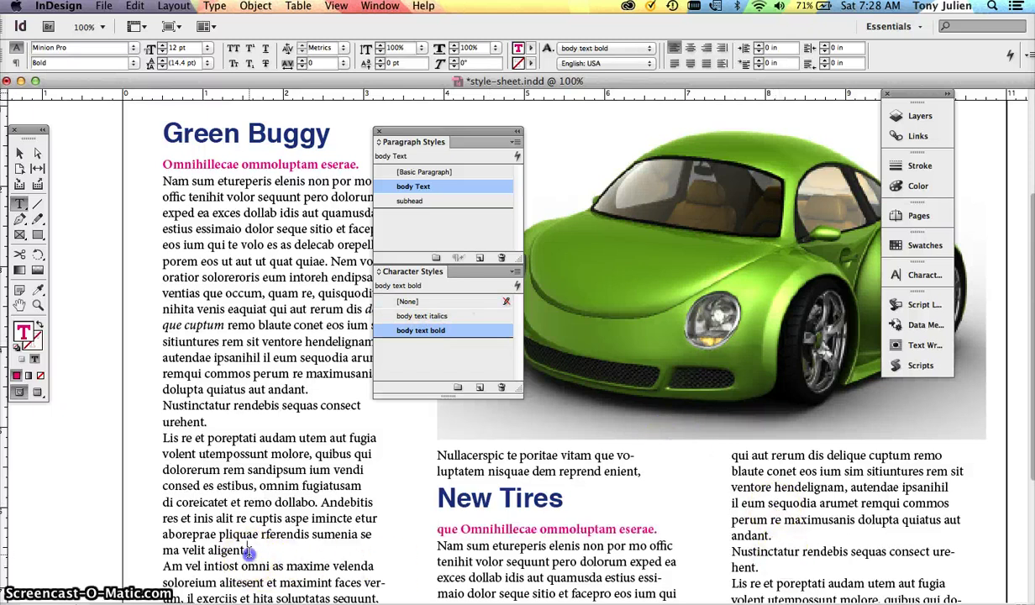
left_click_drag(250, 551, 162, 551)
left_click(424, 316)
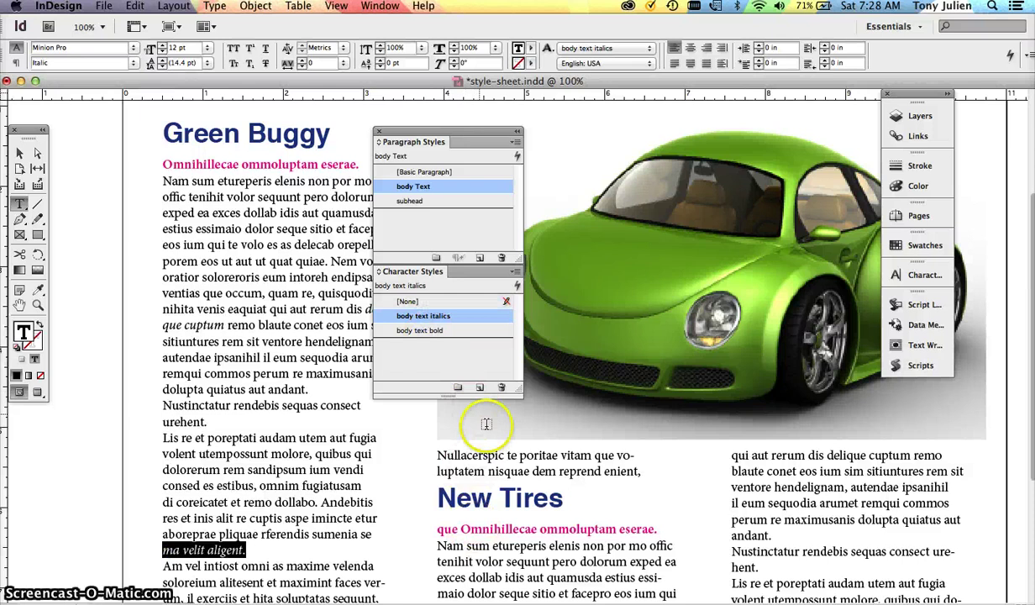
From the magenta line under "New Tires", edit the body text bold style: try cyan, set its character color to C=75 M=5 Y=100 K=0, and save.
left_click_drag(438, 529, 659, 529)
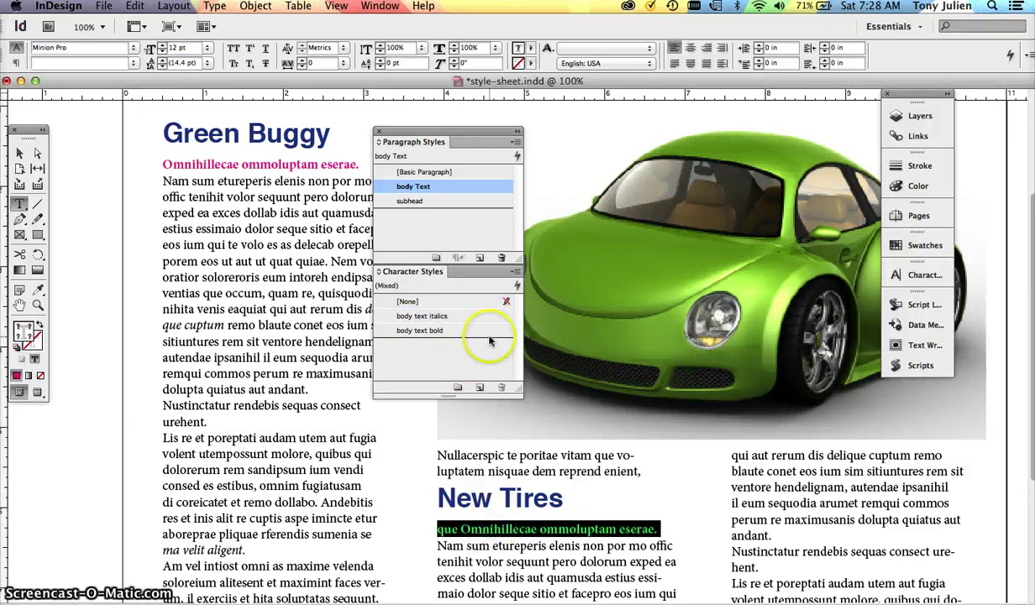
left_click(443, 332)
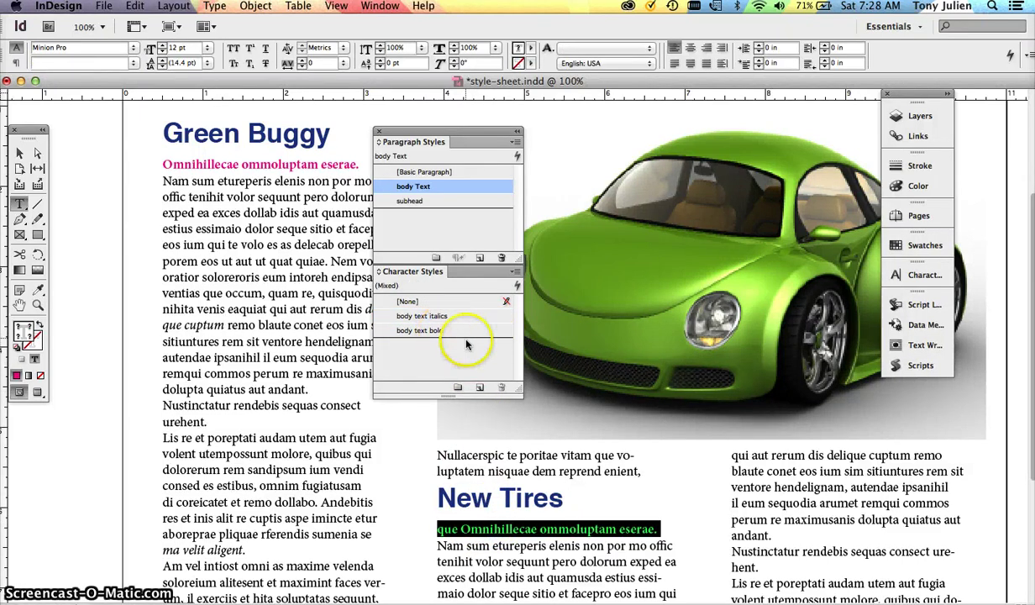
left_click(475, 527)
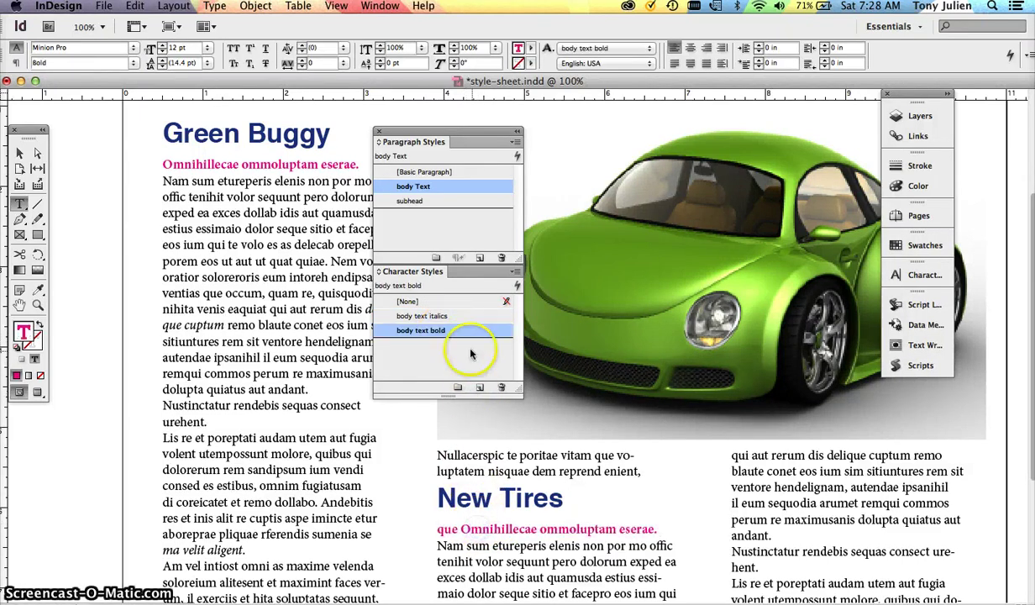
double_click(453, 331)
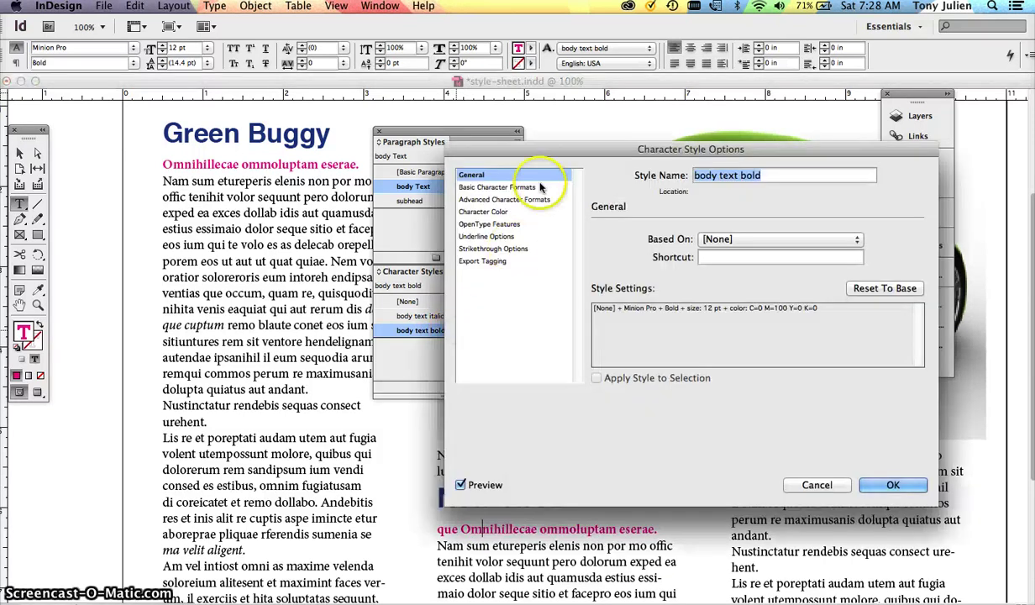
left_click_drag(527, 149, 488, 90)
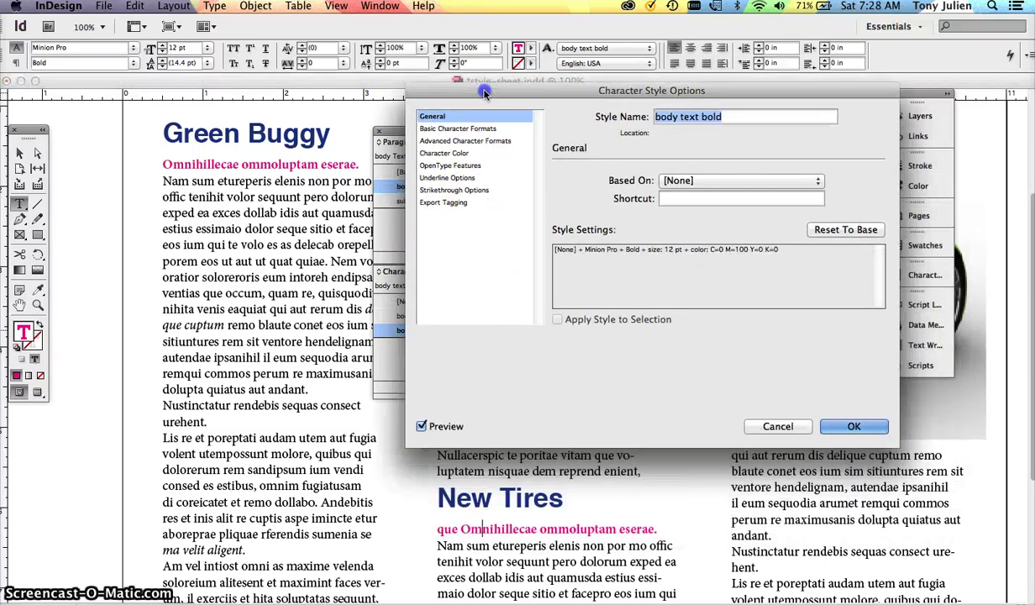
left_click(452, 153)
left_click(611, 236)
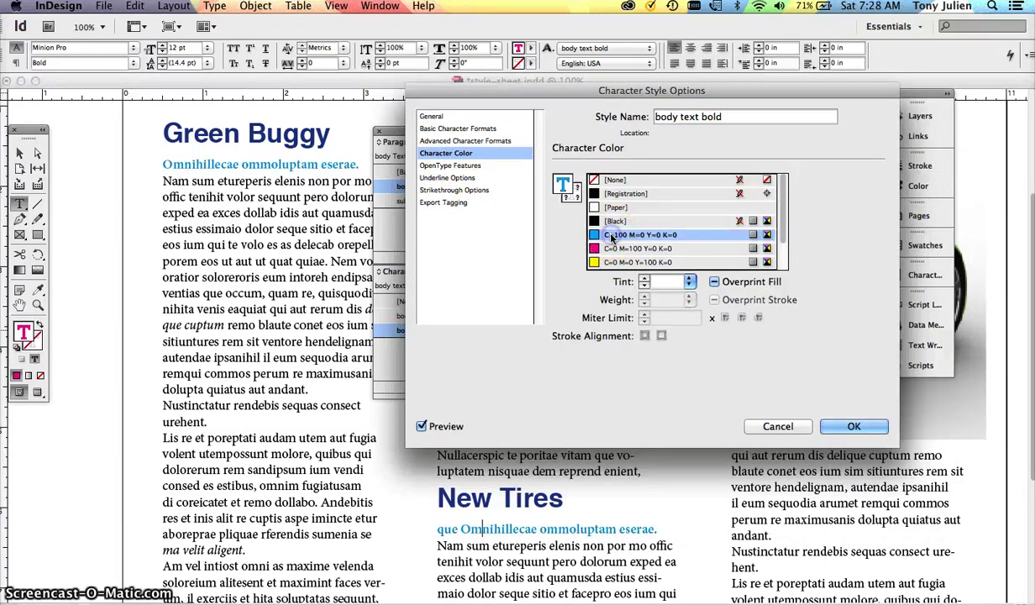
scroll(626, 252, "down", 2)
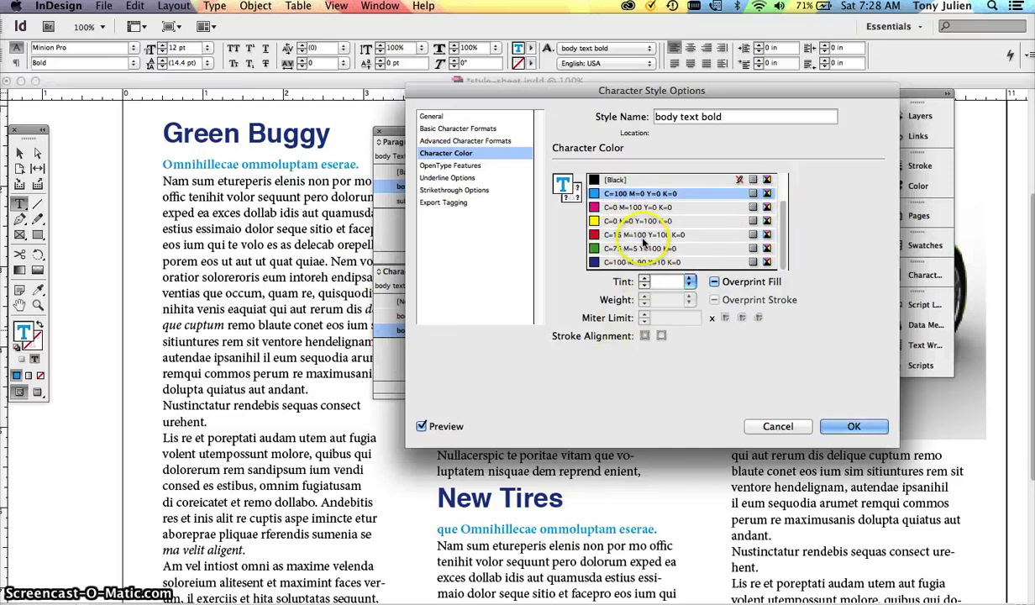
left_click(619, 248)
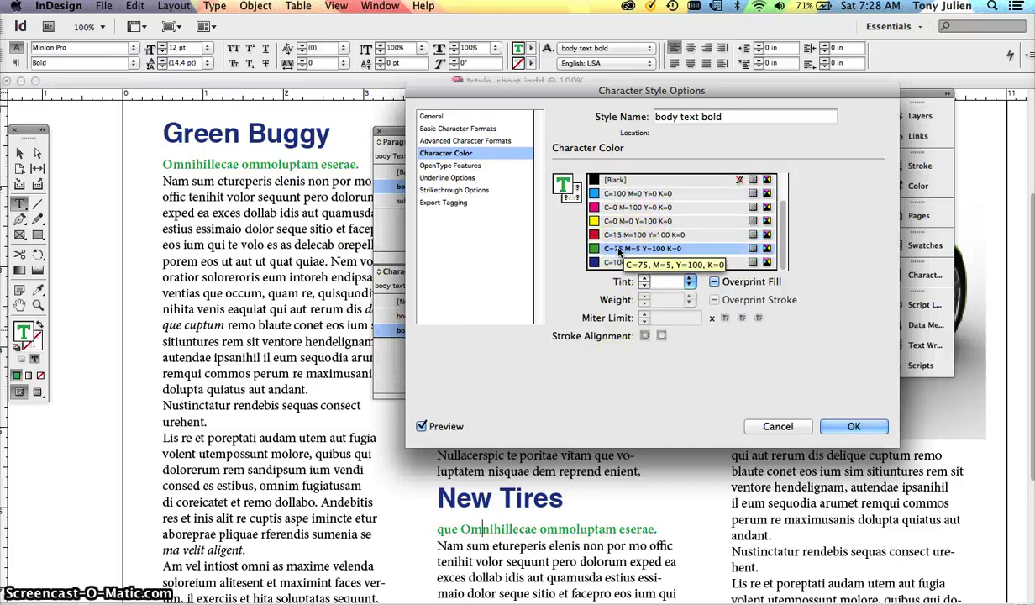
left_click(852, 429)
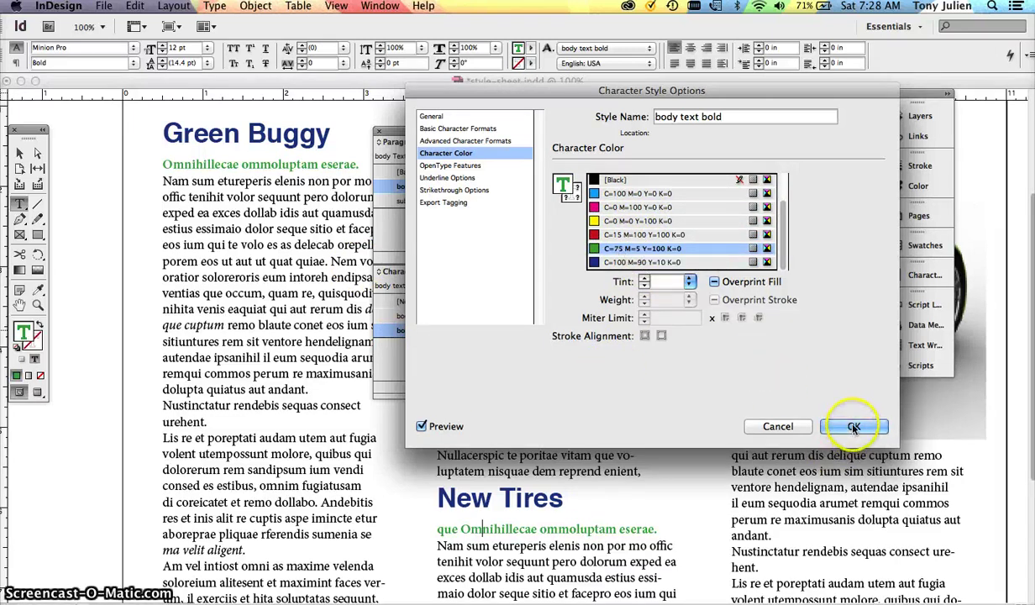